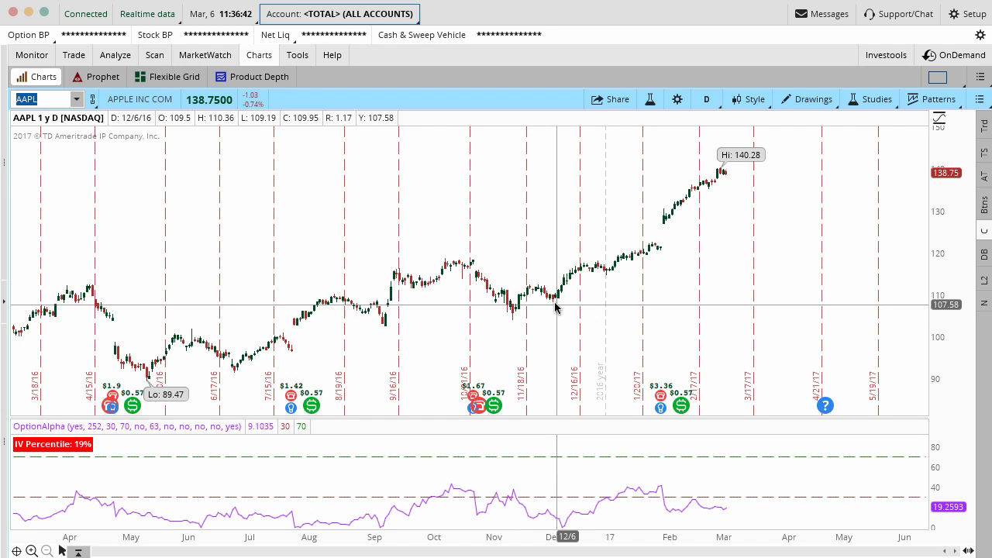
Look over the chart style options and close them again.
{"action": "left_click", "coordinate": [740, 98]}
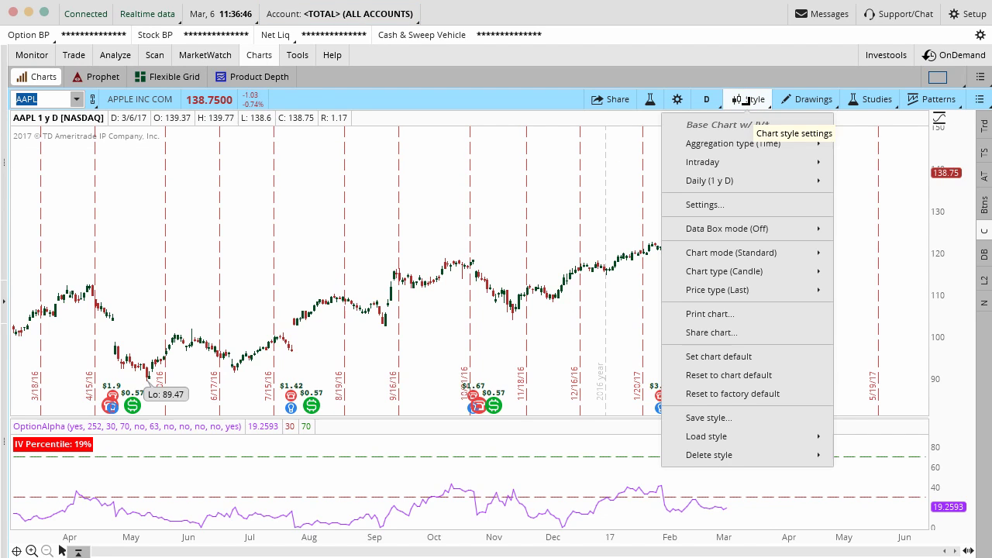
{"action": "mouse_move", "coordinate": [726, 436]}
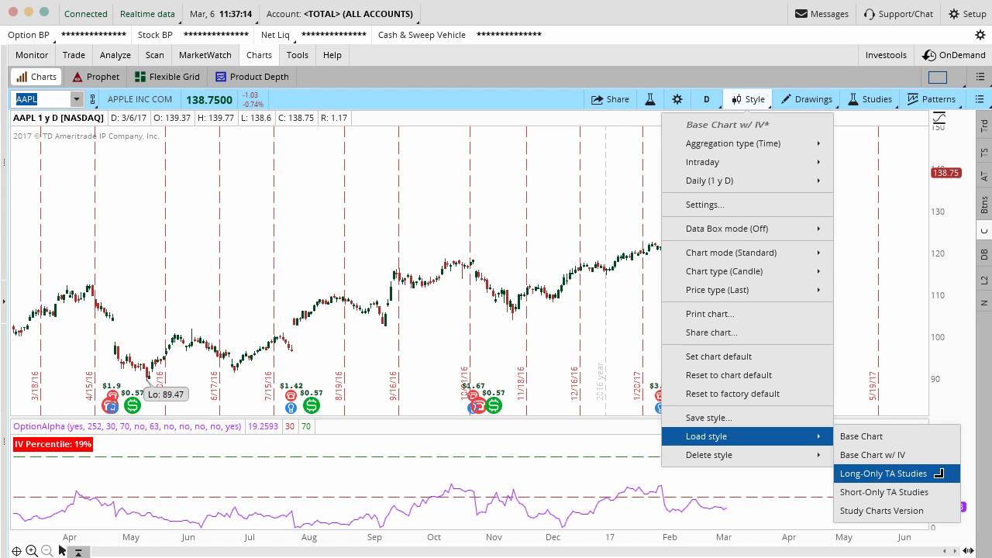
{"action": "left_click", "coordinate": [339, 255]}
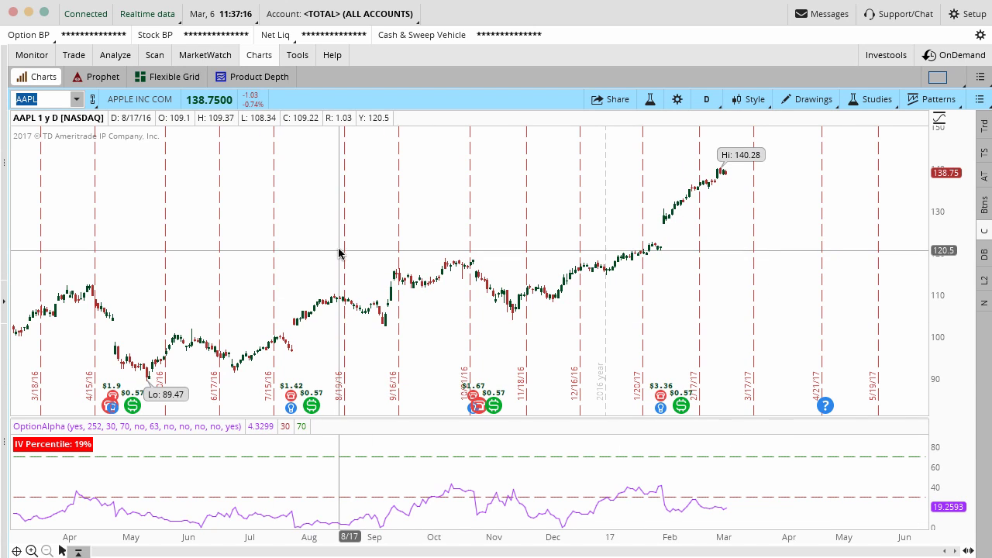
Switch to the Stock Hacker scan, which shows Close, Market cap and Yield filters with 389 matches.
{"action": "left_click", "coordinate": [154, 55]}
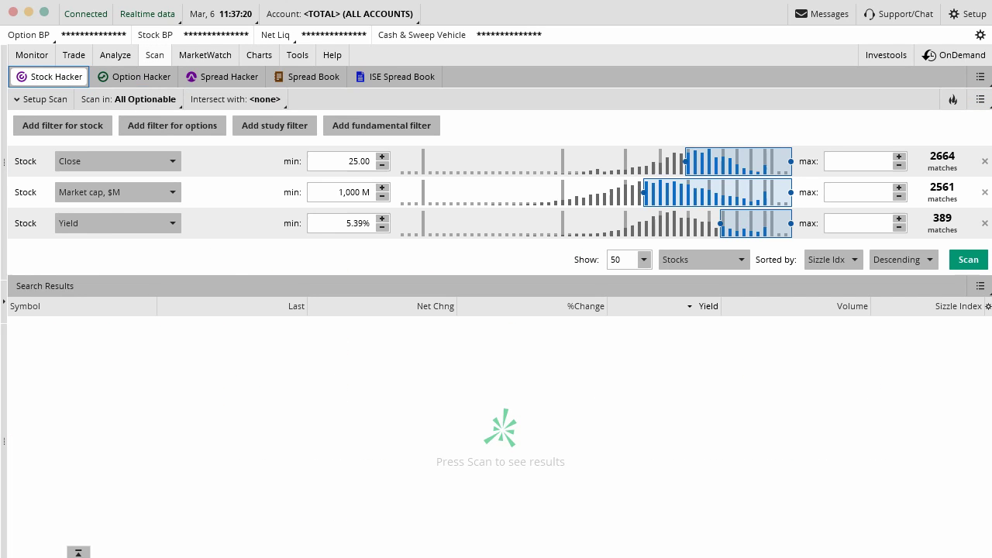
{"action": "mouse_move", "coordinate": [142, 71]}
{"action": "left_mouse_down"}
{"action": "mouse_move", "coordinate": [185, 65]}
{"action": "mouse_move", "coordinate": [144, 37]}
{"action": "mouse_move", "coordinate": [143, 76]}
{"action": "left_mouse_up"}
{"action": "mouse_move", "coordinate": [82, 73]}
{"action": "left_mouse_down"}
{"action": "mouse_move", "coordinate": [22, 63]}
{"action": "mouse_move", "coordinate": [41, 105]}
{"action": "mouse_move", "coordinate": [86, 81]}
{"action": "mouse_move", "coordinate": [77, 58]}
{"action": "left_mouse_up"}
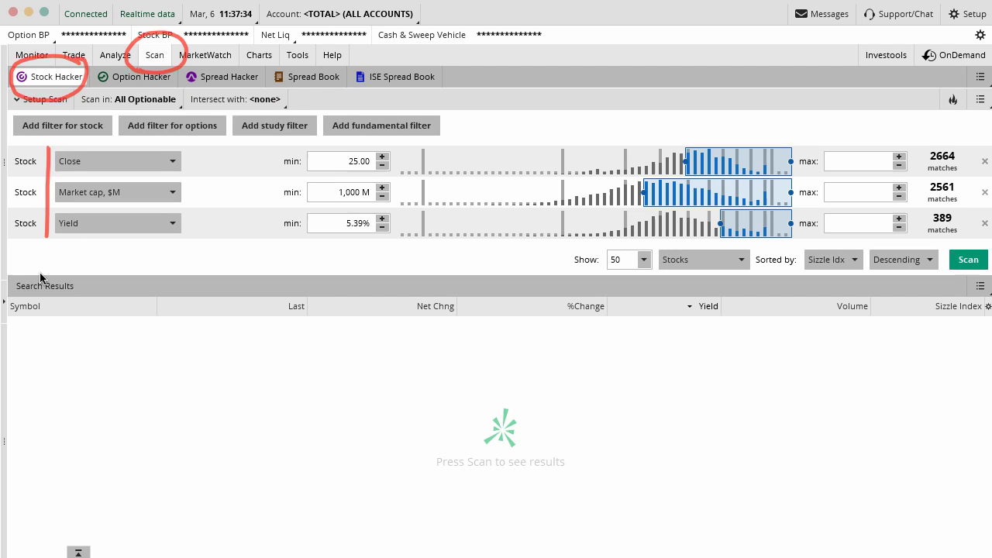
{"action": "key", "text": "Escape"}
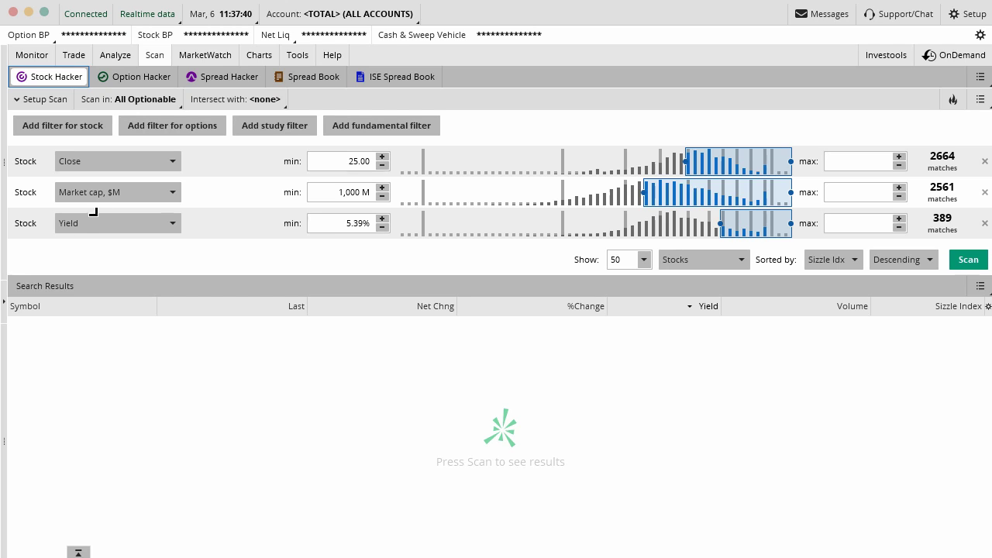
Review the Category, Personal and Public symbol lists, then keep scanning All Optionable.
{"action": "left_click", "coordinate": [133, 100]}
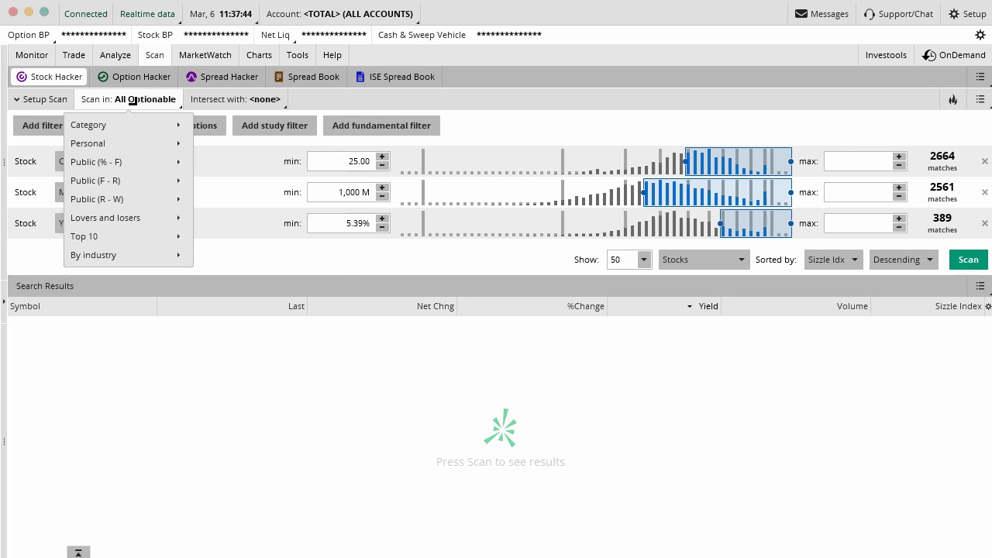
{"action": "mouse_move", "coordinate": [134, 120]}
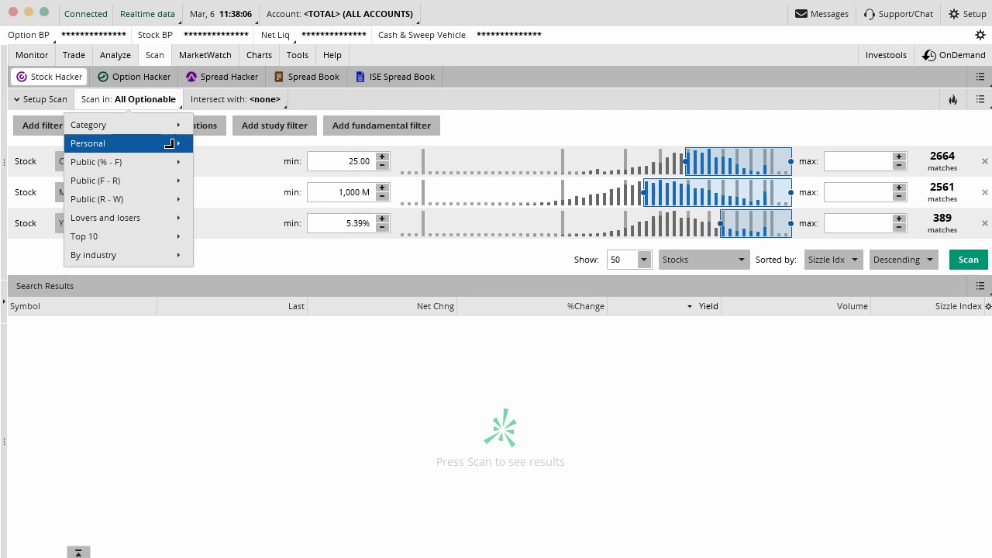
{"action": "mouse_move", "coordinate": [169, 143]}
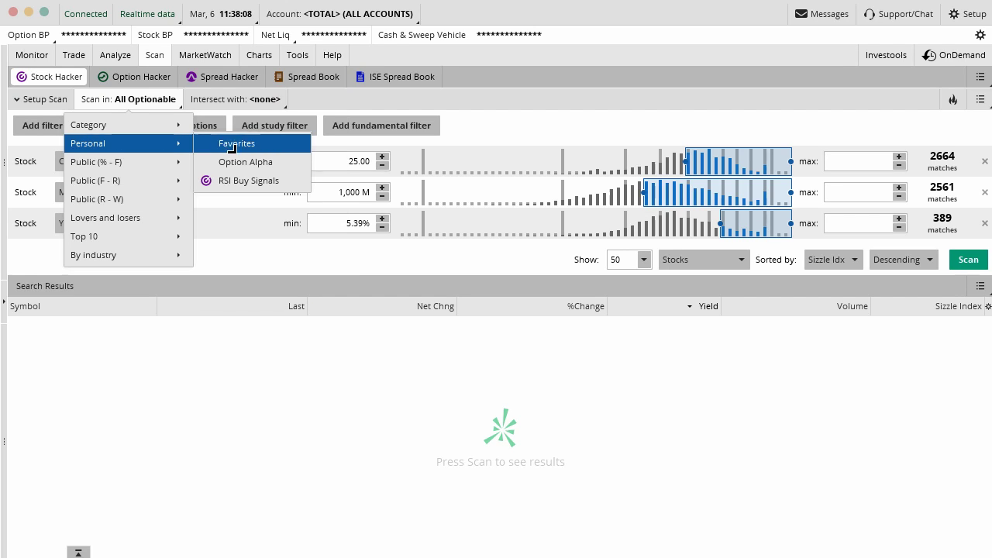
{"action": "mouse_move", "coordinate": [165, 162]}
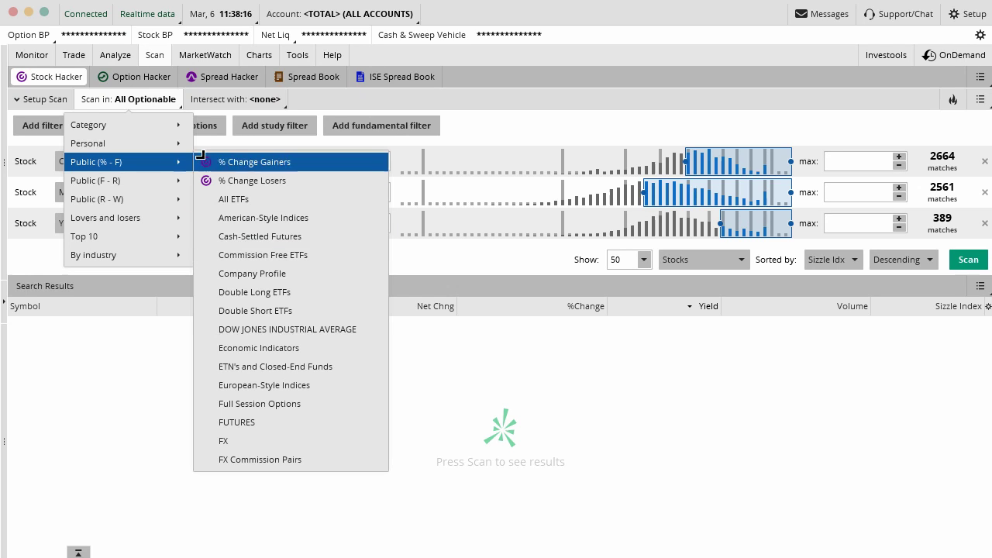
{"action": "mouse_move", "coordinate": [166, 124]}
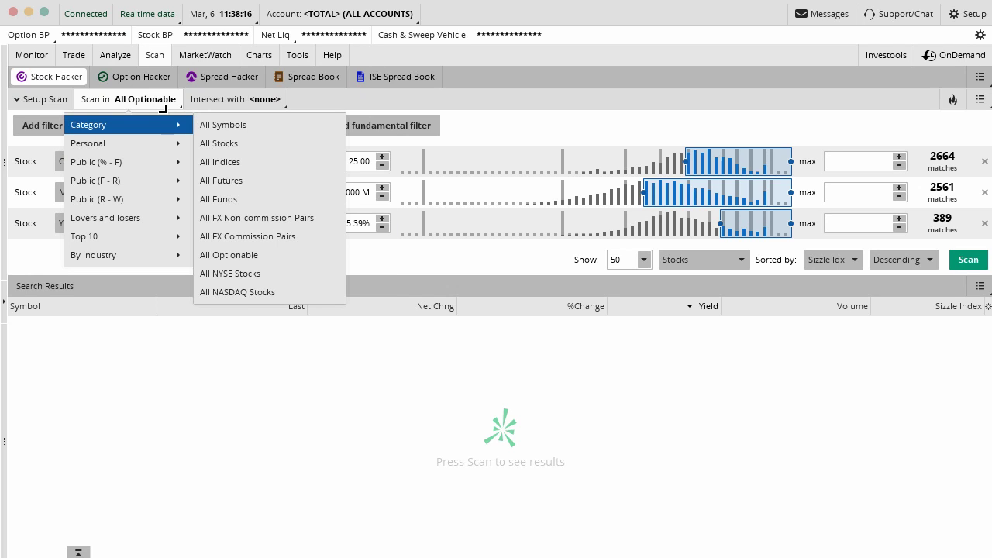
{"action": "left_click", "coordinate": [245, 257]}
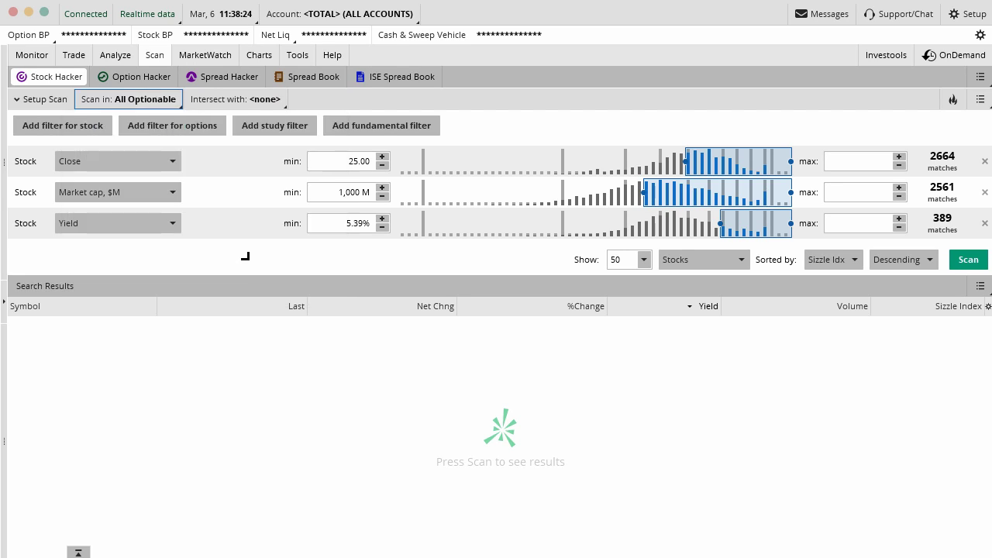
Intersect the scan with the Personal Option Alpha list.
{"action": "left_click", "coordinate": [261, 99]}
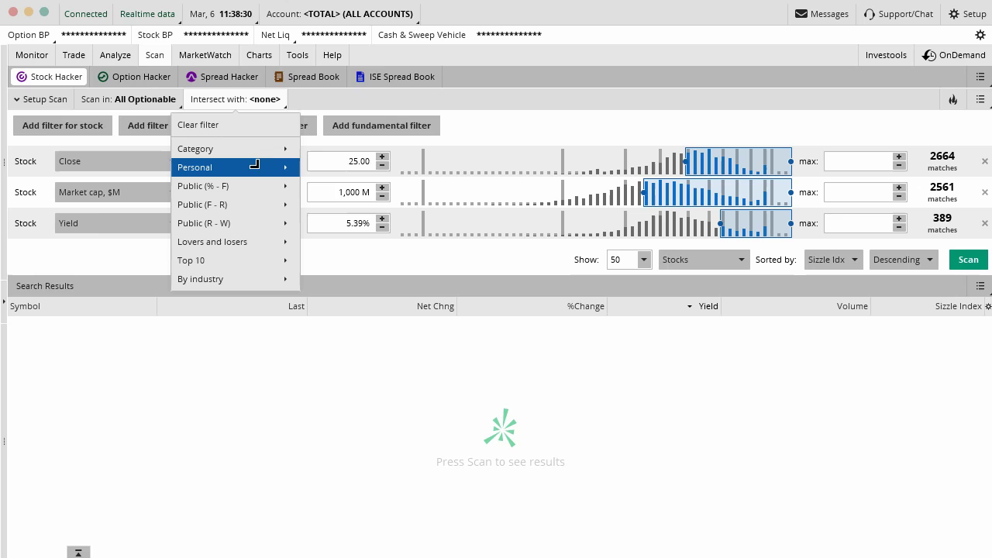
{"action": "mouse_move", "coordinate": [254, 165]}
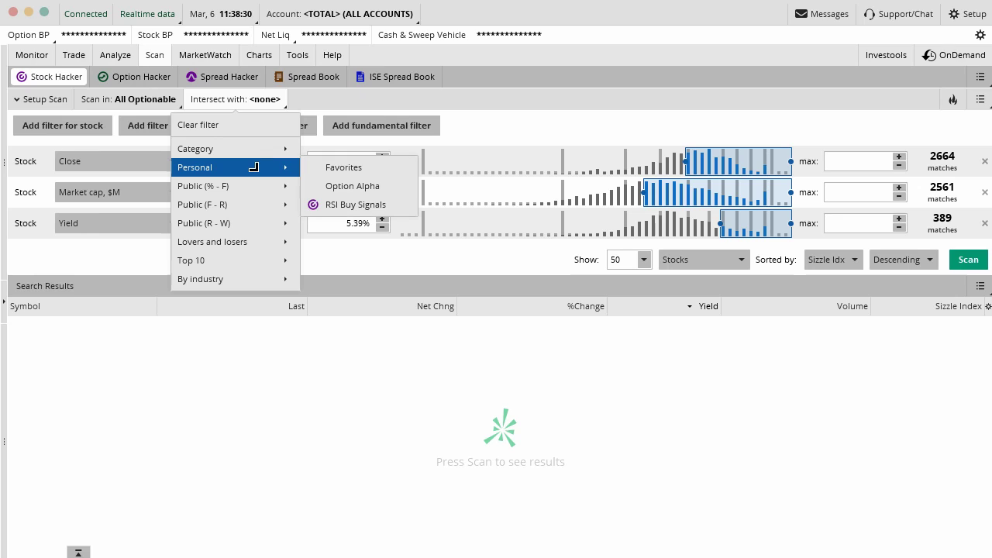
{"action": "left_click", "coordinate": [327, 186]}
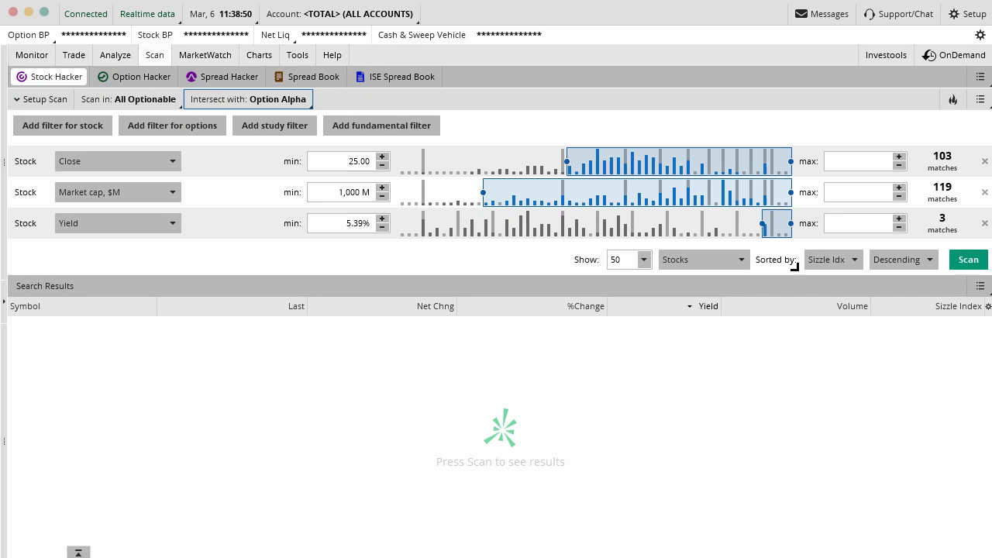
Delete the Yield, Market cap and Close filter rows, leaving only Add filter buttons.
{"action": "left_click", "coordinate": [984, 223]}
{"action": "left_click", "coordinate": [983, 192]}
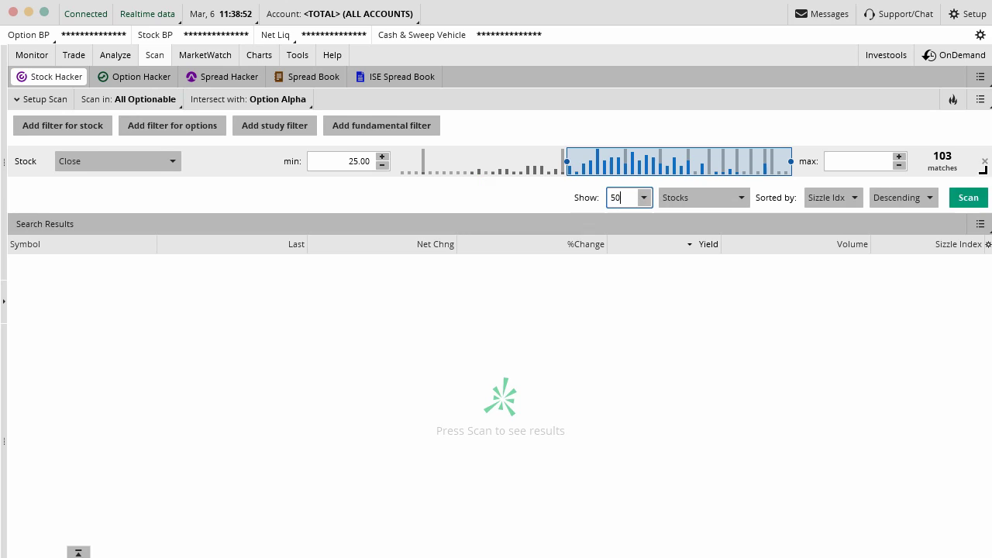
{"action": "left_click", "coordinate": [984, 161]}
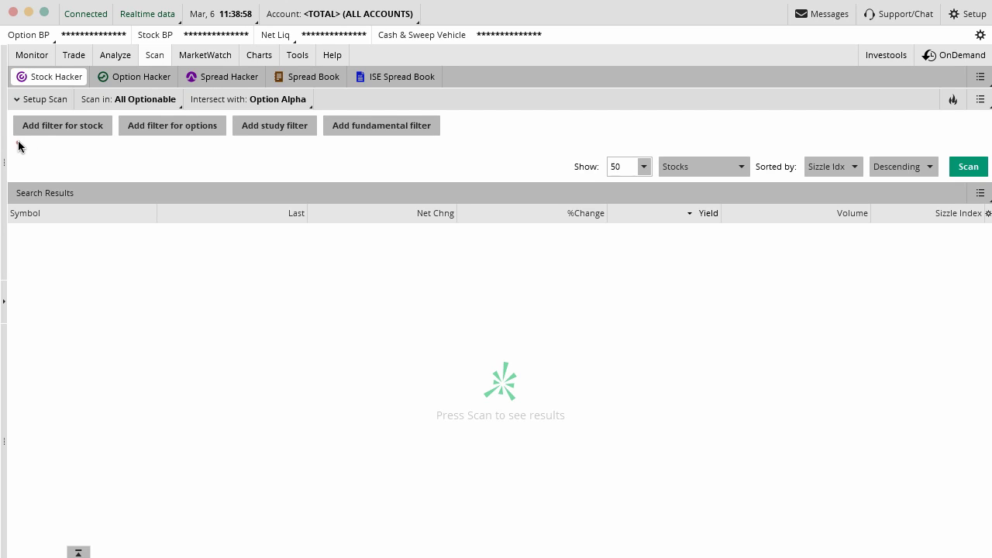
{"action": "left_click_drag", "start_coordinate": [18, 142], "coordinate": [96, 139]}
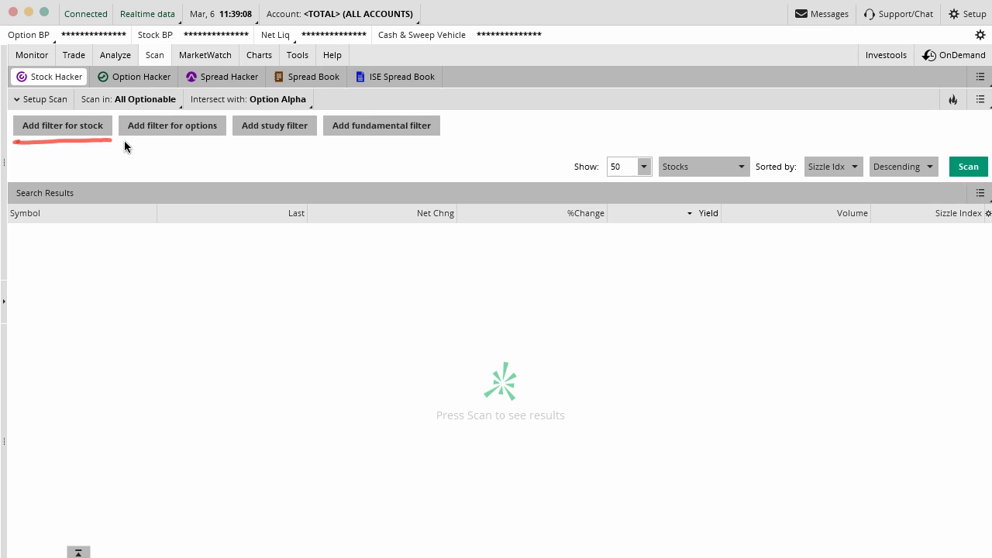
{"action": "left_click_drag", "start_coordinate": [123, 141], "coordinate": [176, 140]}
{"action": "left_click_drag", "start_coordinate": [114, 108], "coordinate": [129, 165]}
{"action": "left_click_drag", "start_coordinate": [232, 136], "coordinate": [306, 137]}
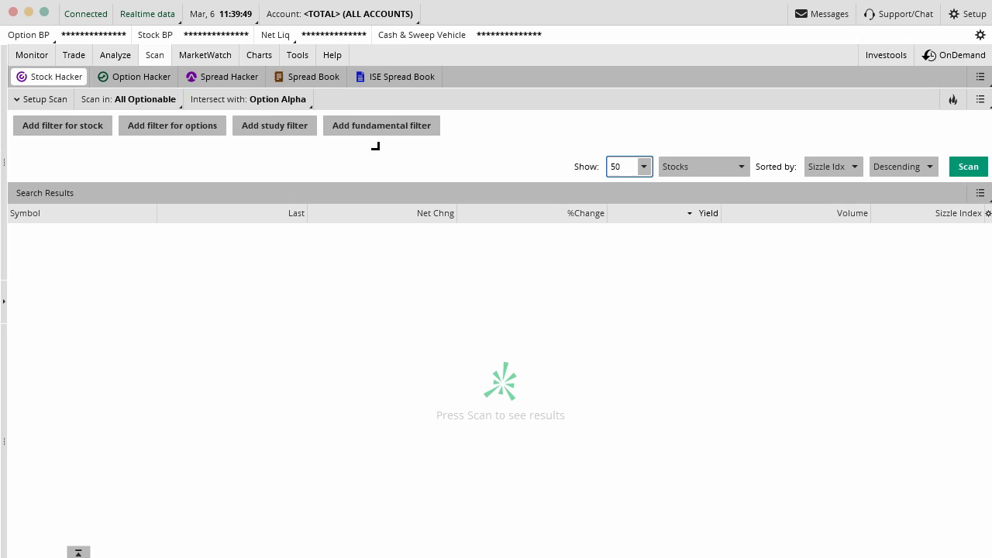
Add a new stock filter based on the Close price.
{"action": "left_click", "coordinate": [80, 129]}
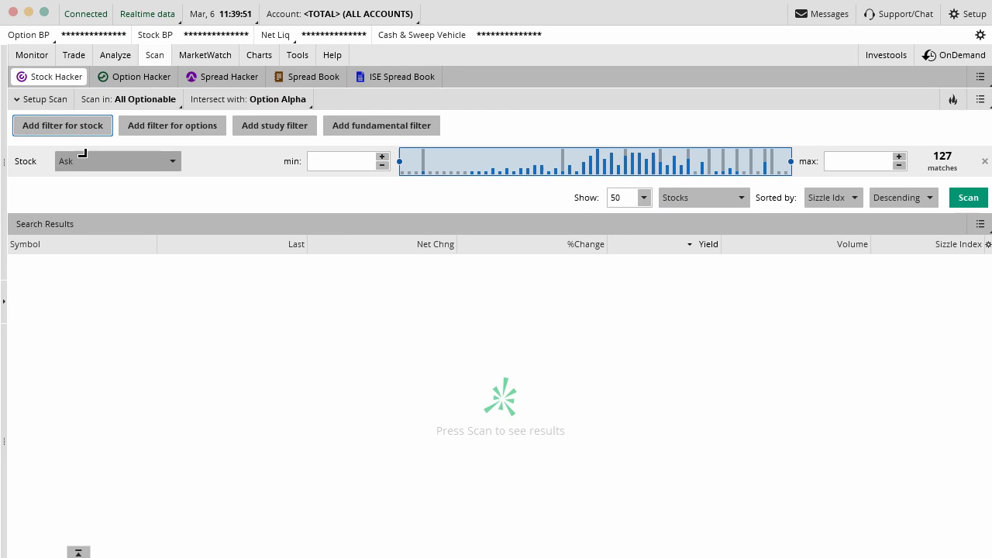
{"action": "left_click", "coordinate": [172, 161]}
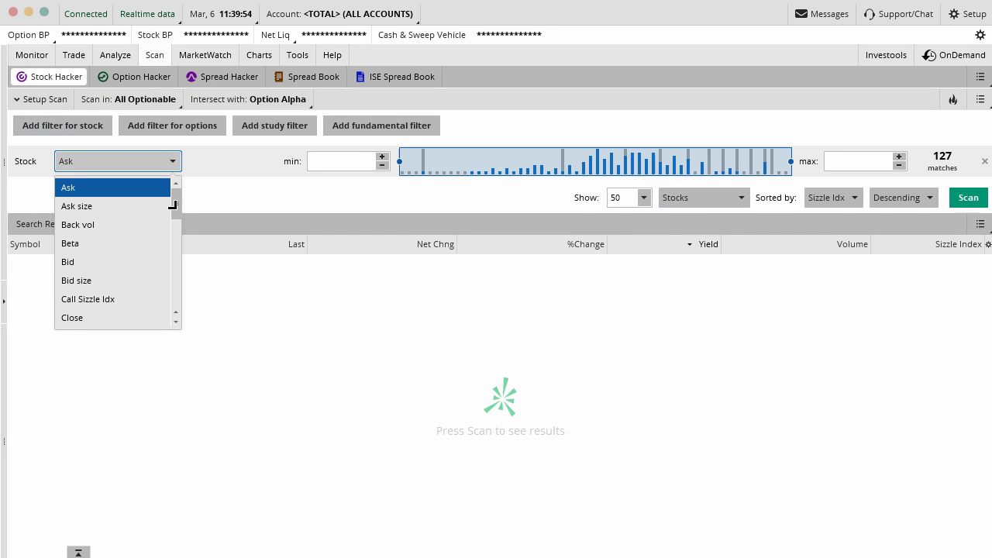
{"action": "mouse_move", "coordinate": [174, 205]}
{"action": "left_mouse_down"}
{"action": "mouse_move", "coordinate": [172, 307]}
{"action": "mouse_move", "coordinate": [174, 192]}
{"action": "left_mouse_up"}
{"action": "left_click_drag", "start_coordinate": [176, 196], "coordinate": [175, 214]}
{"action": "left_click", "coordinate": [109, 230]}
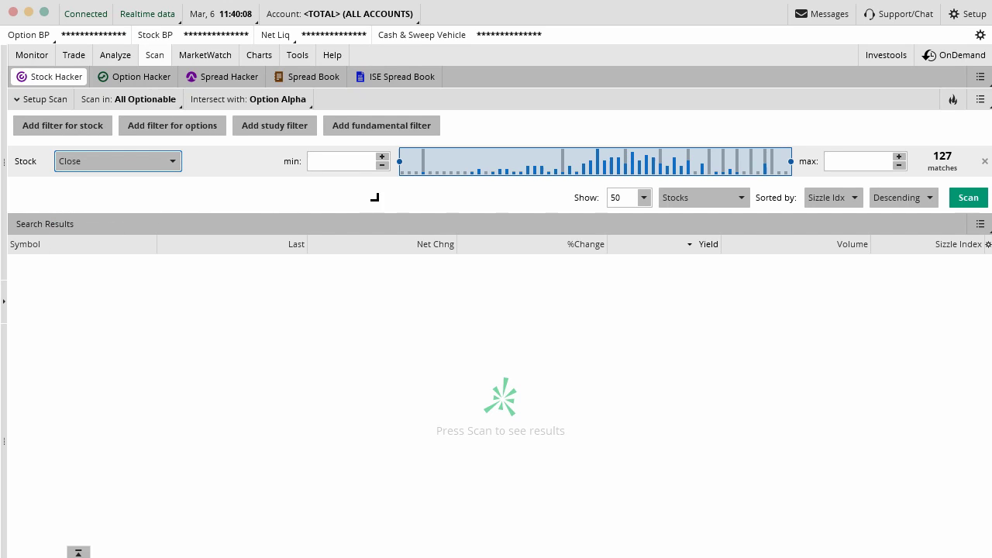
Set the Close range to 23.78–1735.10 for 99 matches, then add an Ask size stock filter.
{"action": "left_click_drag", "start_coordinate": [398, 162], "coordinate": [565, 161]}
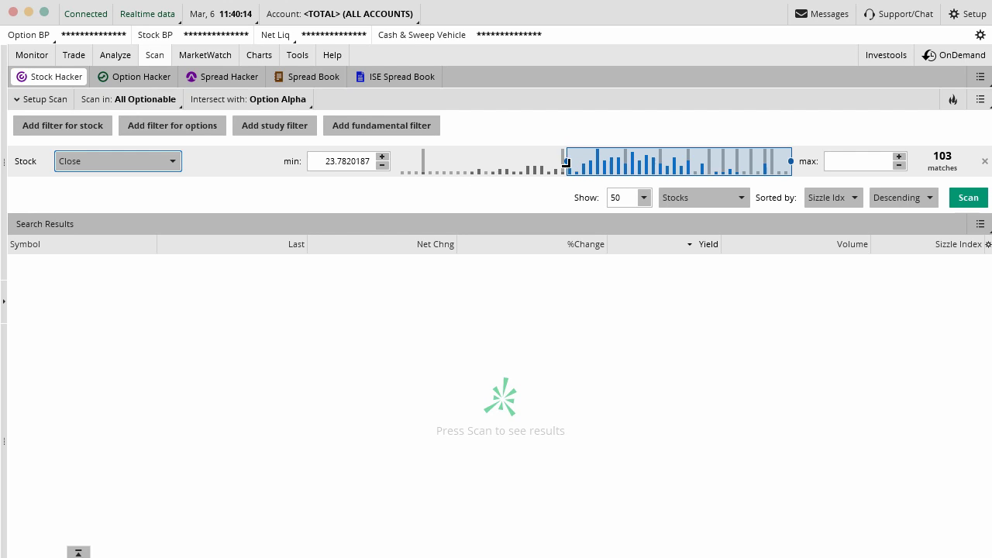
{"action": "double_click", "coordinate": [345, 161]}
{"action": "triple_click", "coordinate": [345, 161]}
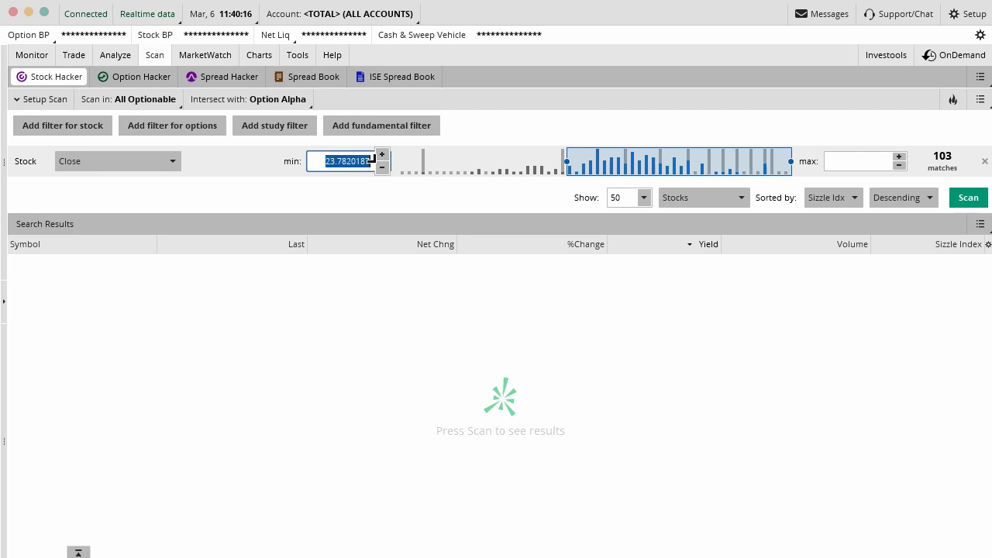
{"action": "type", "text": "20"}
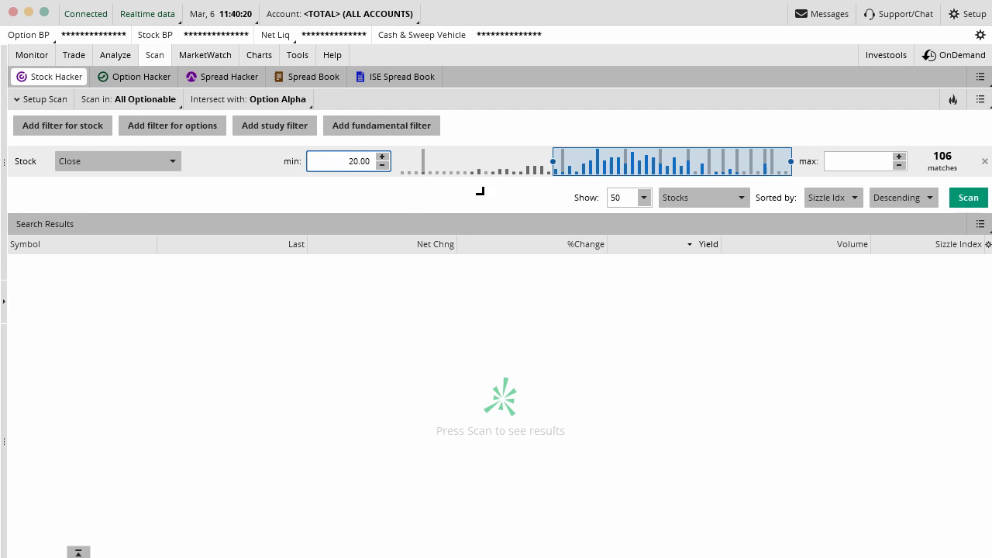
{"action": "mouse_move", "coordinate": [552, 162]}
{"action": "left_mouse_down"}
{"action": "mouse_move", "coordinate": [515, 161]}
{"action": "mouse_move", "coordinate": [565, 159]}
{"action": "left_mouse_up"}
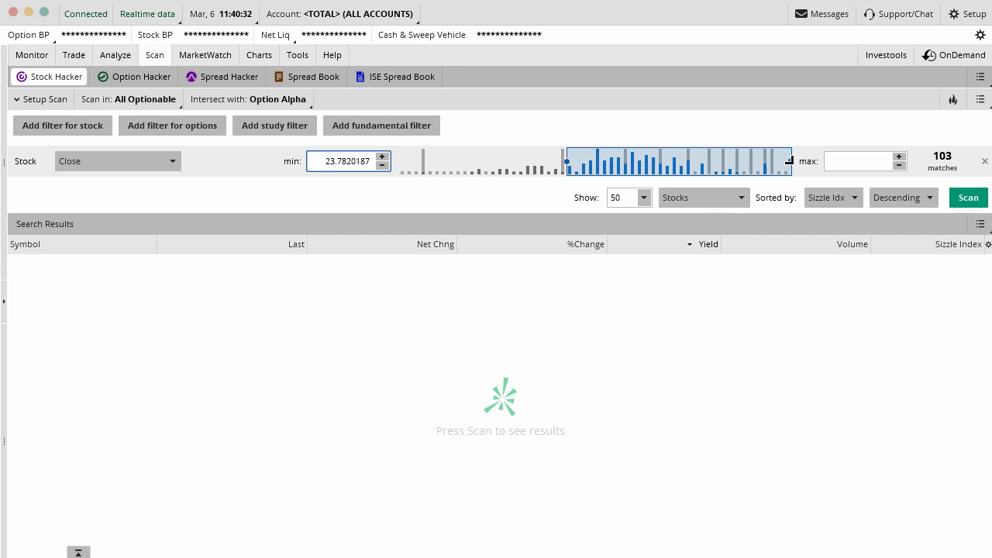
{"action": "left_click_drag", "start_coordinate": [789, 161], "coordinate": [763, 160]}
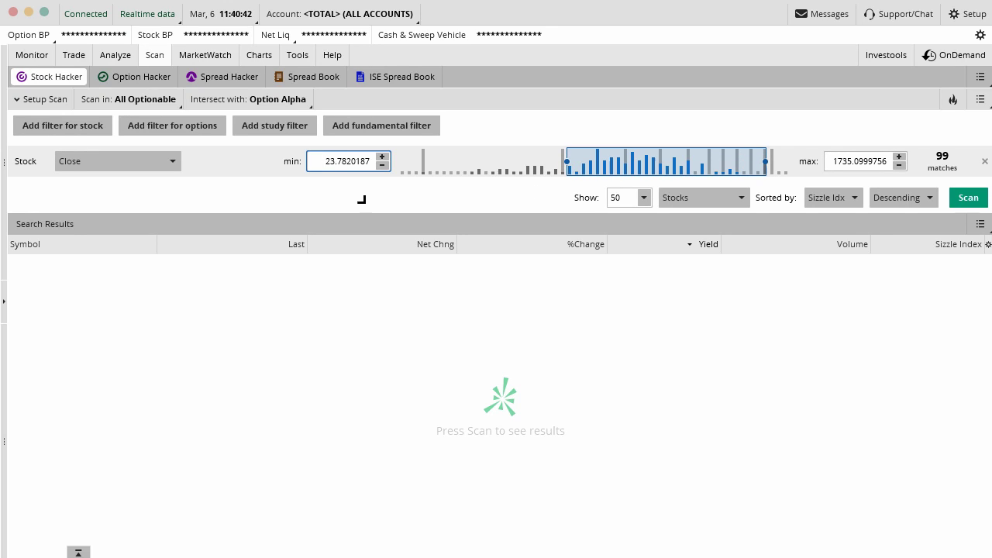
{"action": "left_click", "coordinate": [62, 126]}
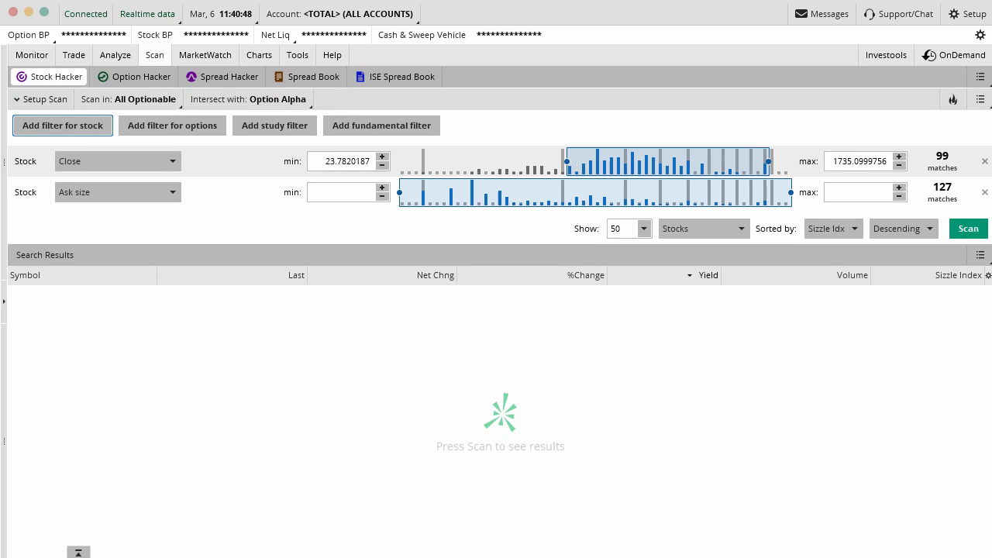
Switch the second stock filter to Market cap, $M, raise its minimum, then remove it.
{"action": "left_click", "coordinate": [172, 193]}
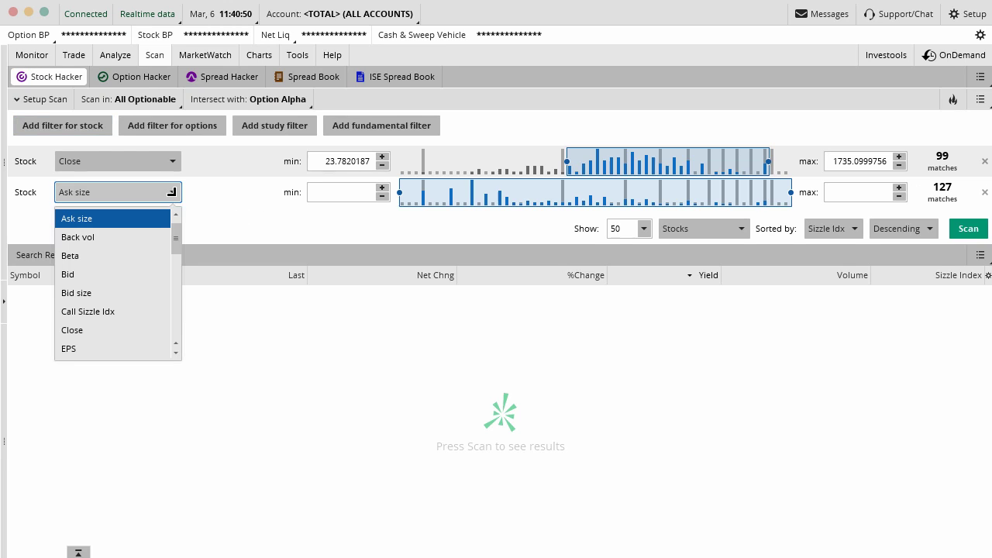
{"action": "left_click_drag", "start_coordinate": [176, 233], "coordinate": [175, 281]}
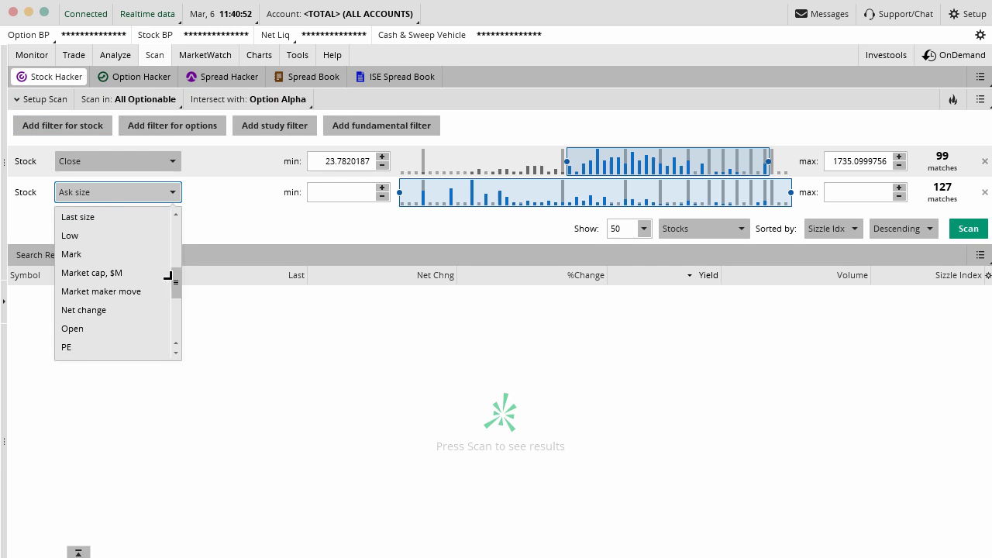
{"action": "left_click", "coordinate": [114, 285]}
{"action": "left_click", "coordinate": [172, 192]}
{"action": "left_click", "coordinate": [108, 273]}
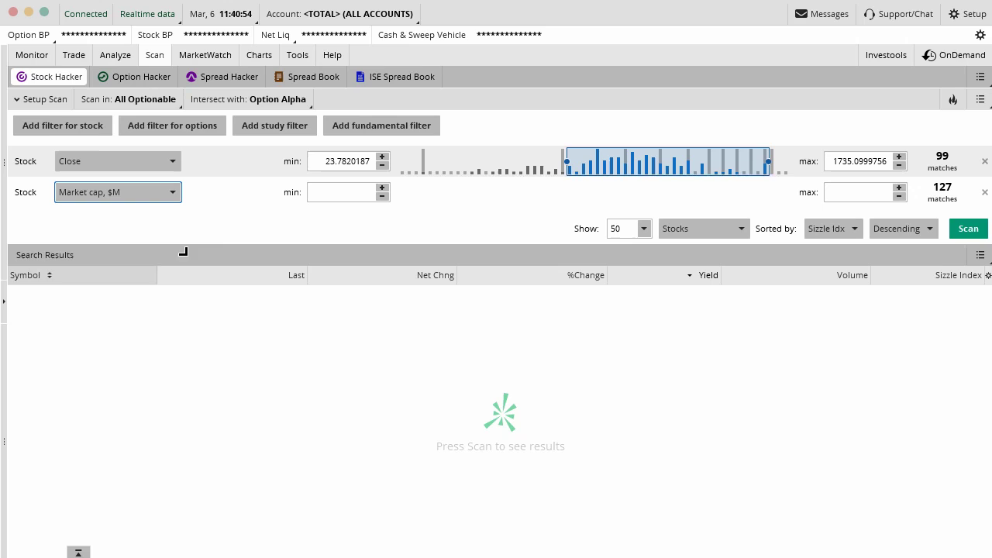
{"action": "left_click_drag", "start_coordinate": [399, 193], "coordinate": [644, 187]}
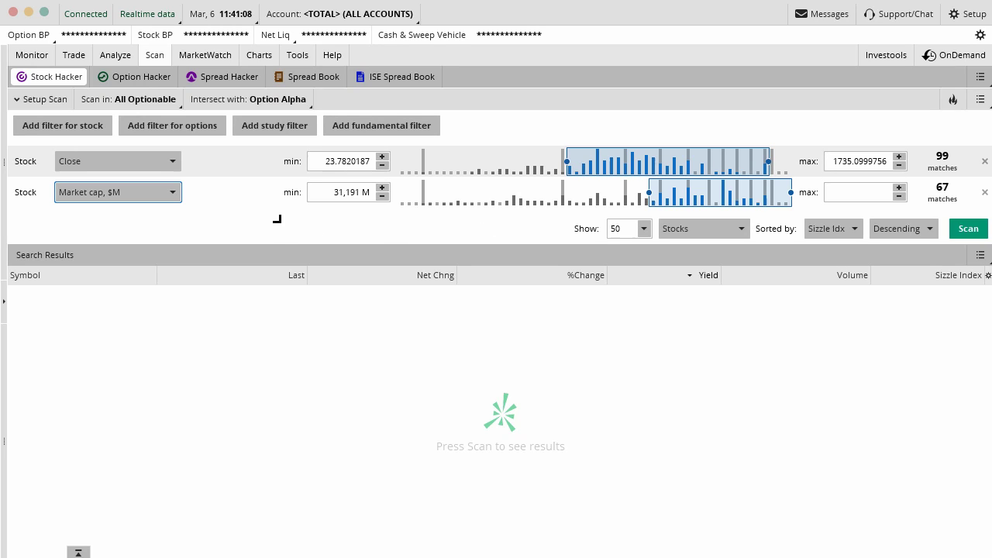
{"action": "left_click", "coordinate": [983, 192]}
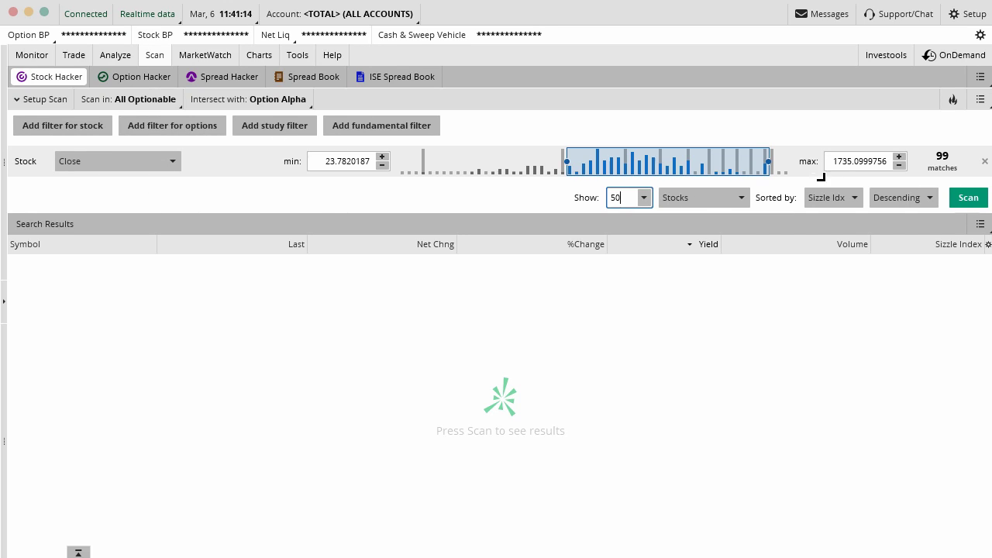
Remove the Close filter and add an option filter on Days to exp with a narrowed range.
{"action": "left_click", "coordinate": [983, 161]}
{"action": "left_click", "coordinate": [194, 127]}
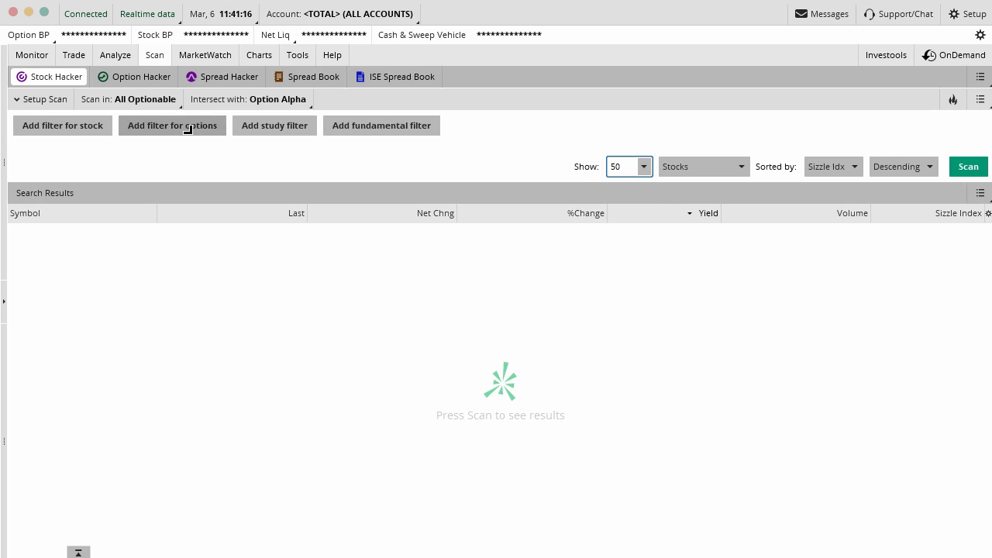
{"action": "left_click", "coordinate": [171, 163]}
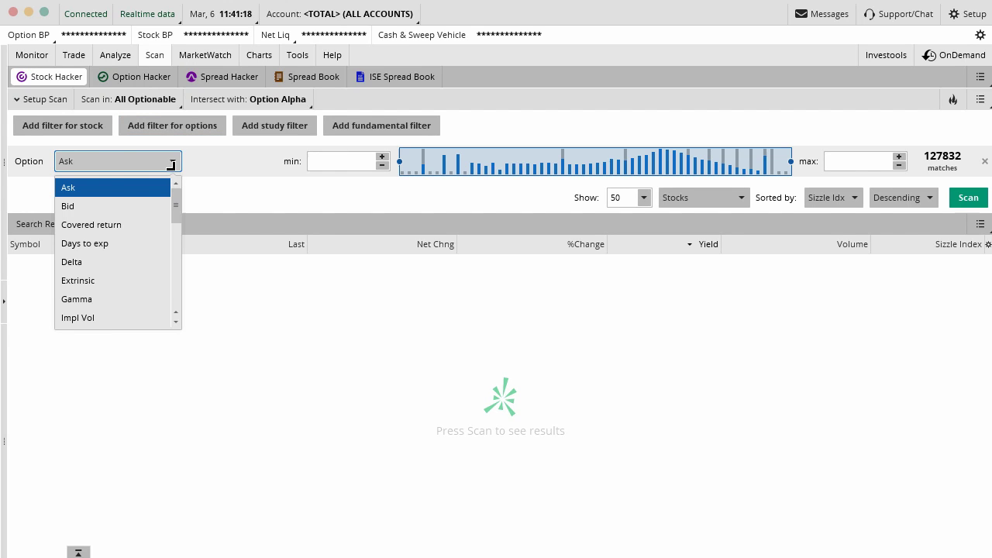
{"action": "scroll", "coordinate": [174, 214], "scroll_direction": "down", "scroll_amount": 3}
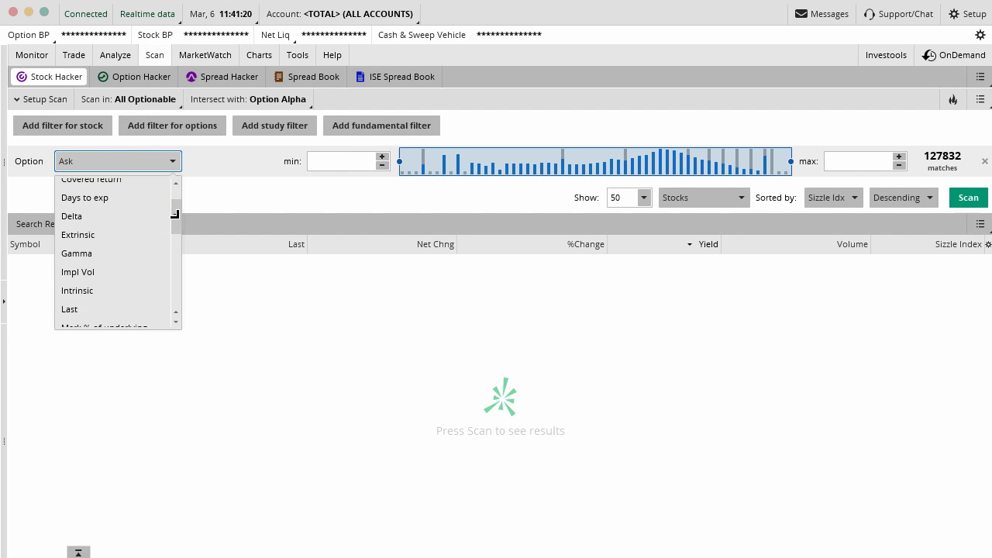
{"action": "left_click", "coordinate": [105, 191]}
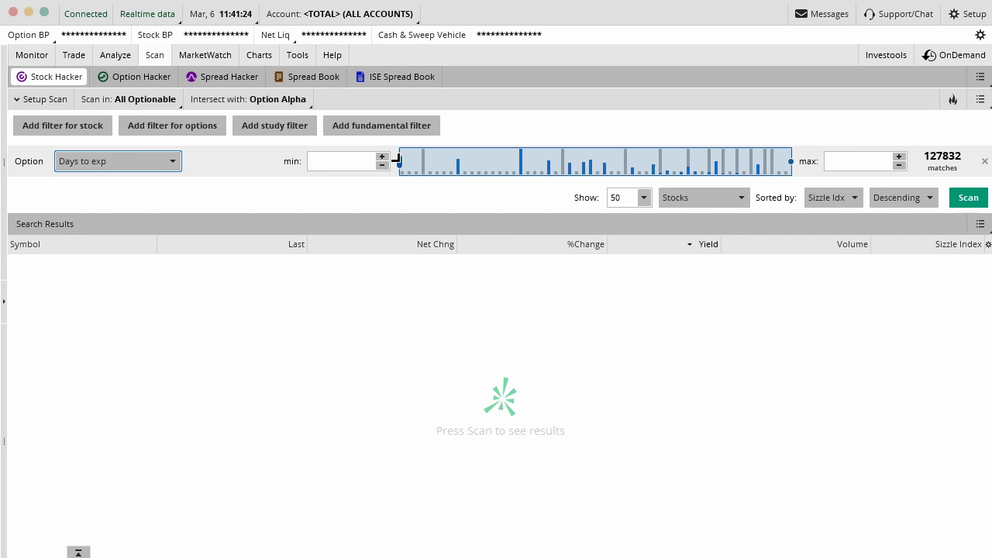
{"action": "left_click_drag", "start_coordinate": [399, 160], "coordinate": [553, 158]}
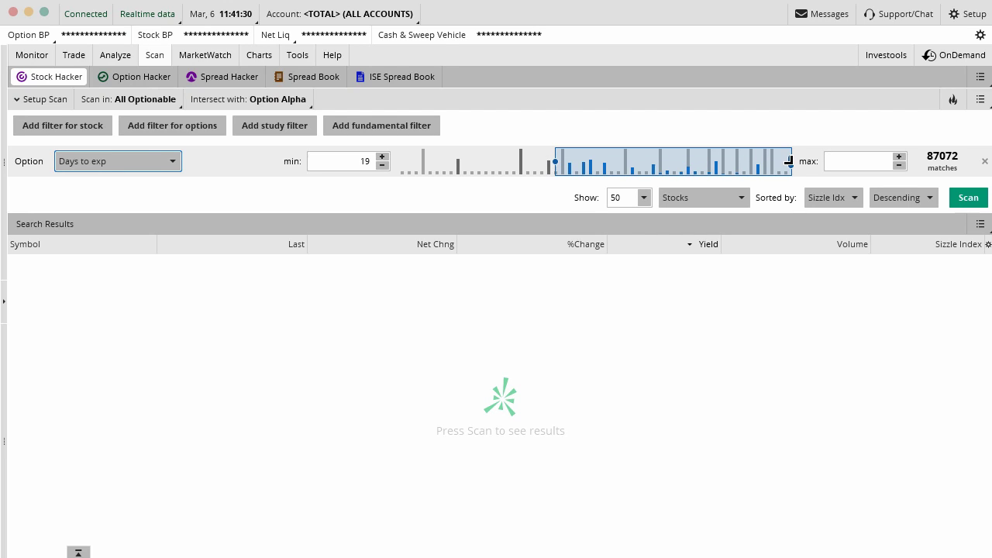
{"action": "left_click_drag", "start_coordinate": [790, 161], "coordinate": [661, 162]}
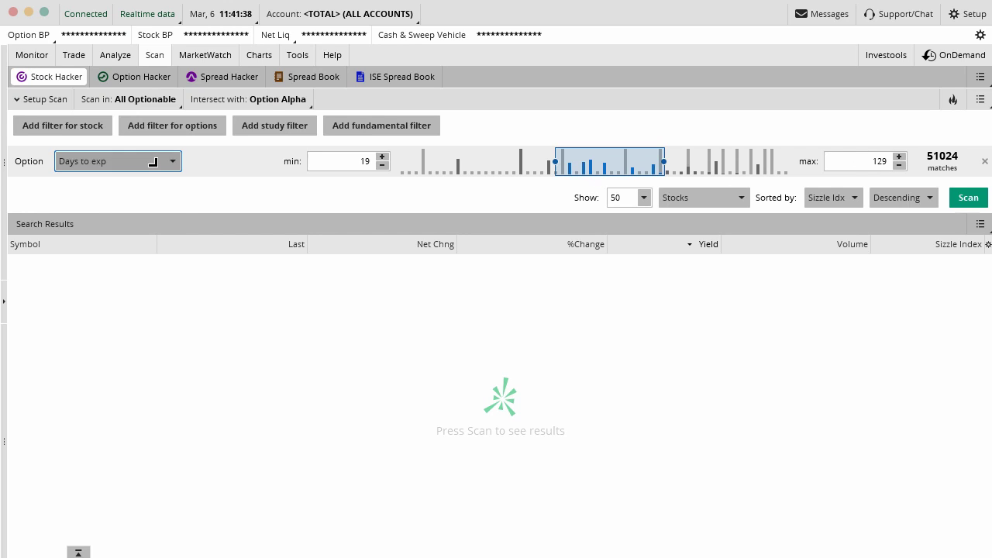
Switch the option filter to Open interest and narrow its minimum and maximum.
{"action": "left_click", "coordinate": [153, 162]}
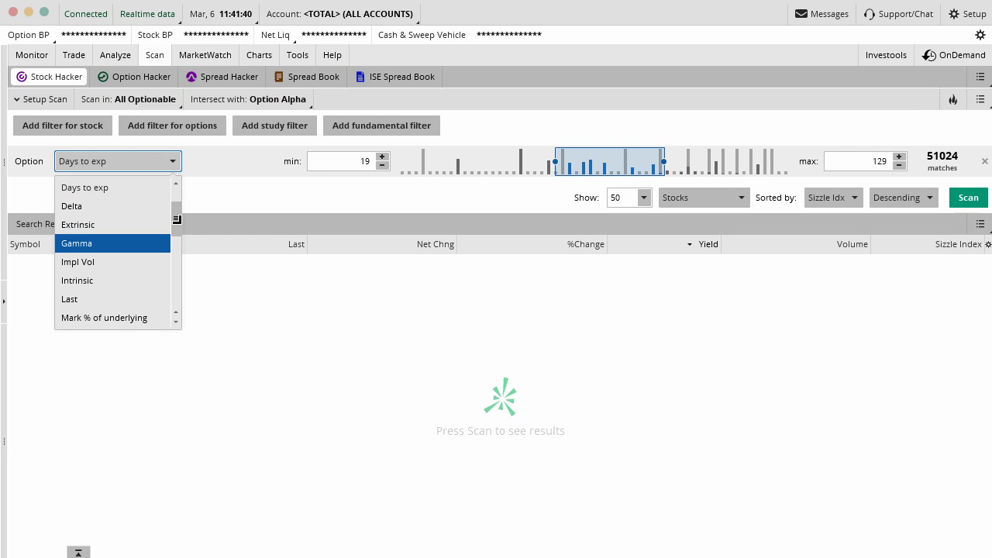
{"action": "left_click_drag", "start_coordinate": [175, 219], "coordinate": [175, 258]}
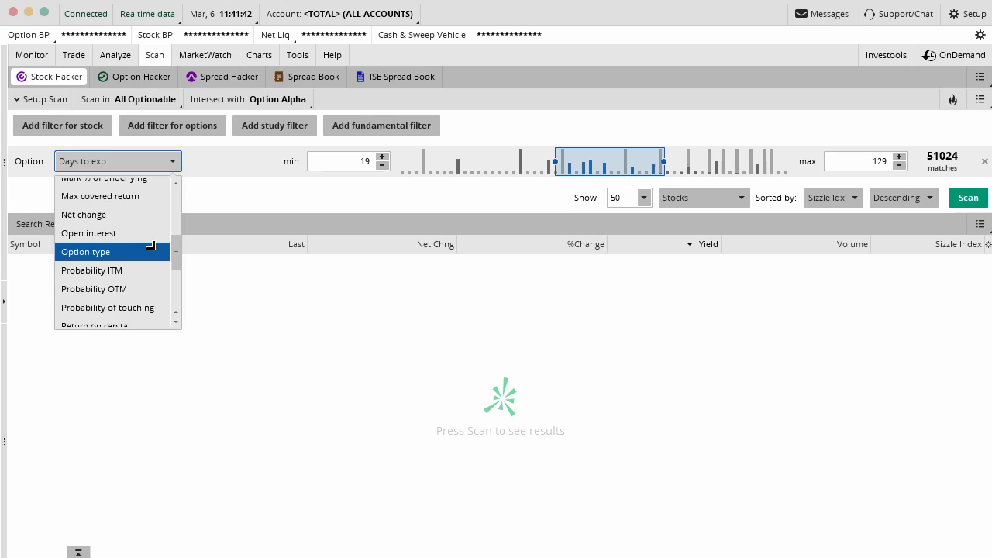
{"action": "left_click", "coordinate": [120, 230]}
{"action": "left_click_drag", "start_coordinate": [399, 161], "coordinate": [573, 157]}
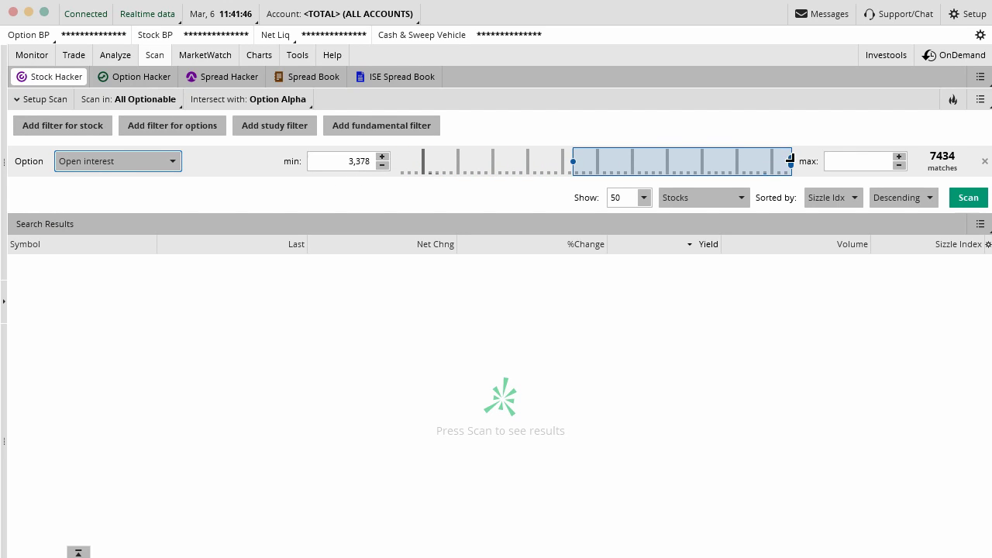
{"action": "left_click_drag", "start_coordinate": [791, 161], "coordinate": [731, 161]}
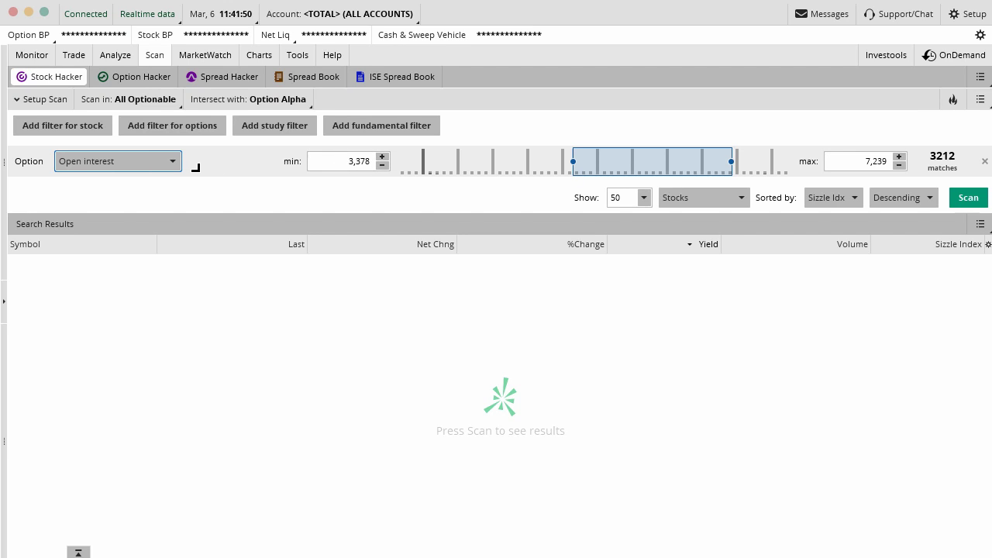
Change the option filter to Return on capital from 7.25% to 21.74%, giving 5296 matches.
{"action": "left_click", "coordinate": [169, 162]}
{"action": "left_click_drag", "start_coordinate": [177, 246], "coordinate": [176, 269]}
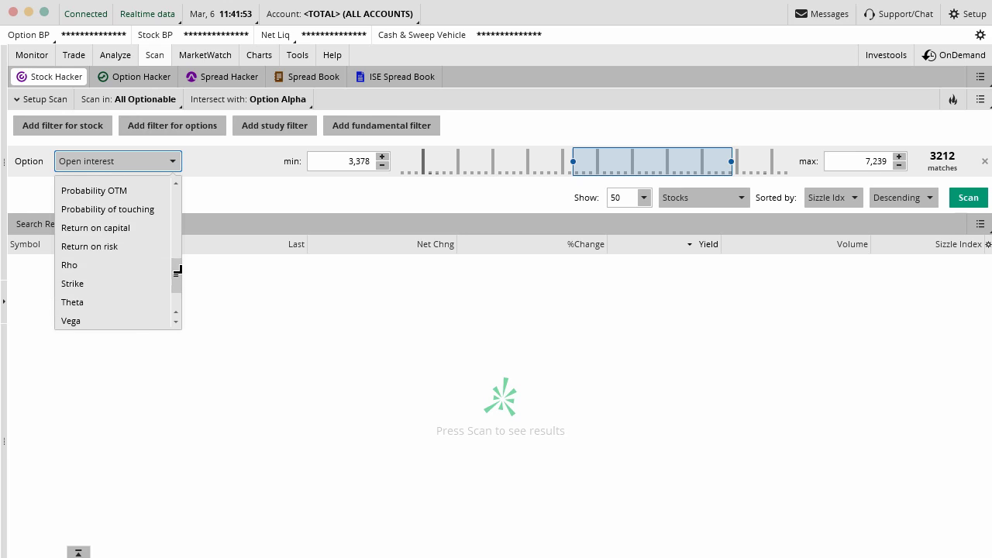
{"action": "left_click", "coordinate": [124, 228]}
{"action": "left_click_drag", "start_coordinate": [399, 161], "coordinate": [426, 161]}
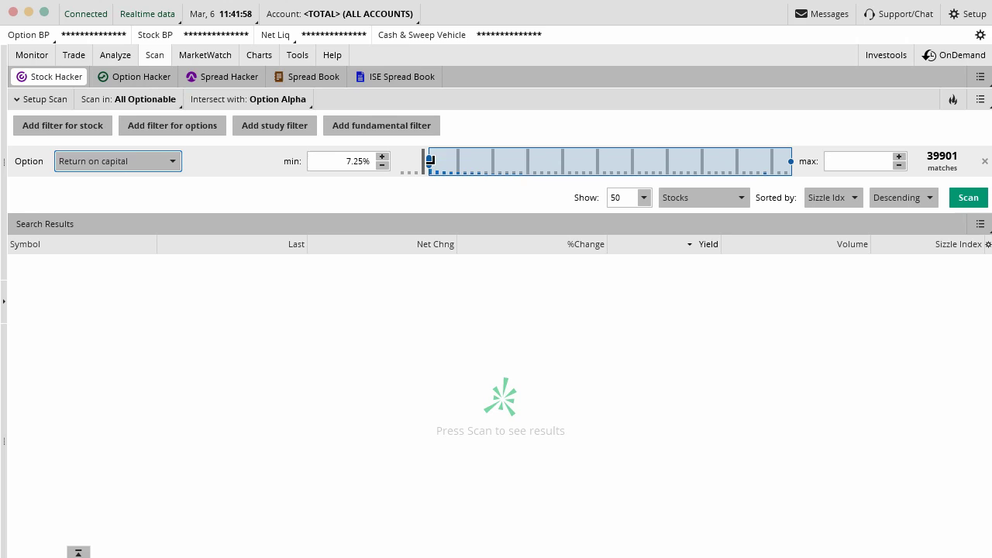
{"action": "left_click_drag", "start_coordinate": [788, 161], "coordinate": [435, 164]}
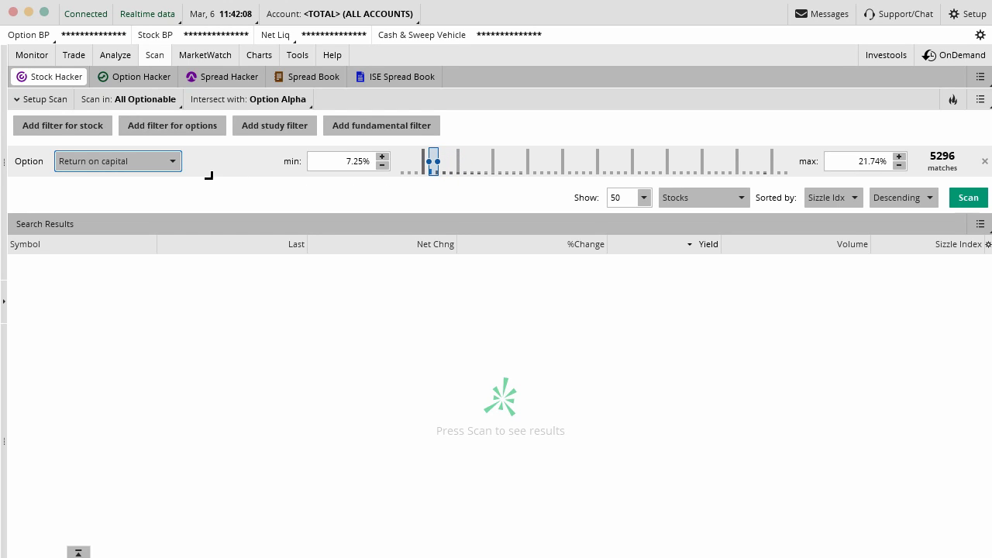
{"action": "left_click", "coordinate": [173, 161]}
{"action": "left_click_drag", "start_coordinate": [176, 256], "coordinate": [172, 188]}
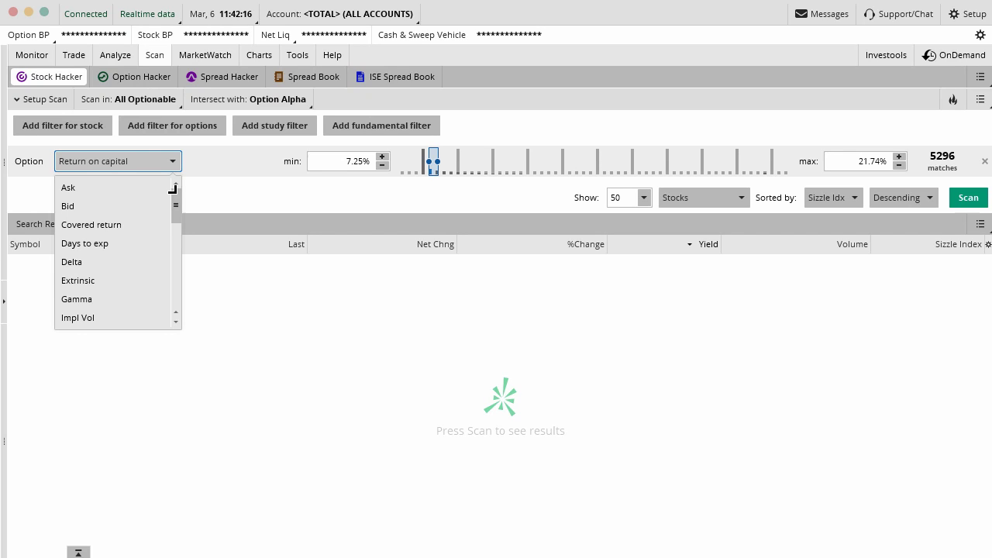
{"action": "left_click", "coordinate": [200, 186]}
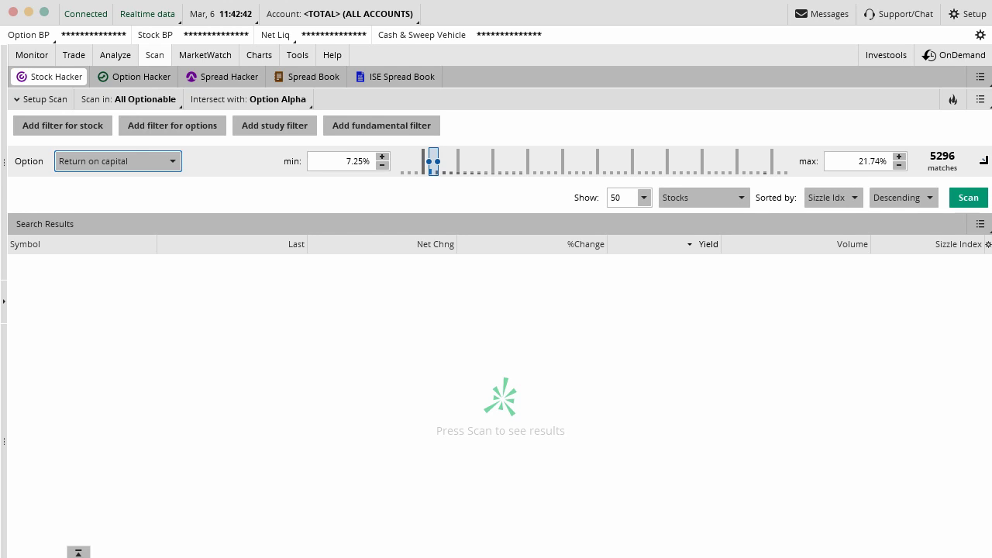
Remove the Return on capital filter and add a Crossovers > MACDHistogramCrossover study filter.
{"action": "left_click", "coordinate": [984, 161]}
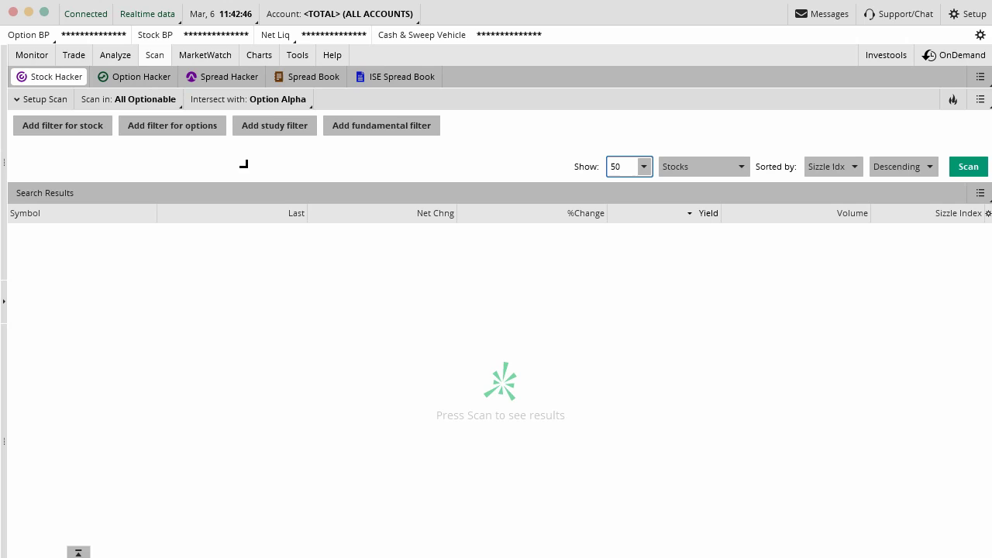
{"action": "left_click", "coordinate": [261, 126]}
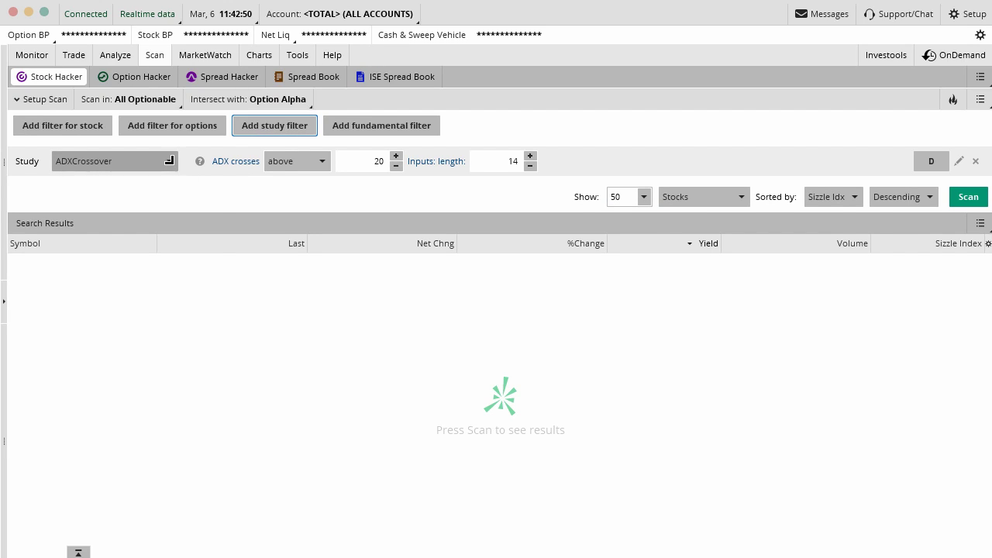
{"action": "left_click", "coordinate": [169, 161]}
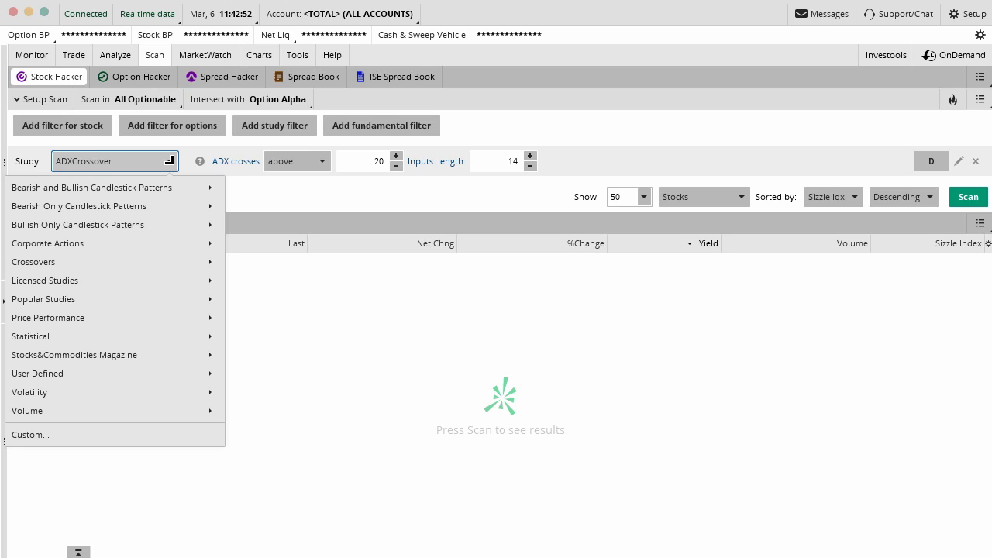
{"action": "mouse_move", "coordinate": [169, 186]}
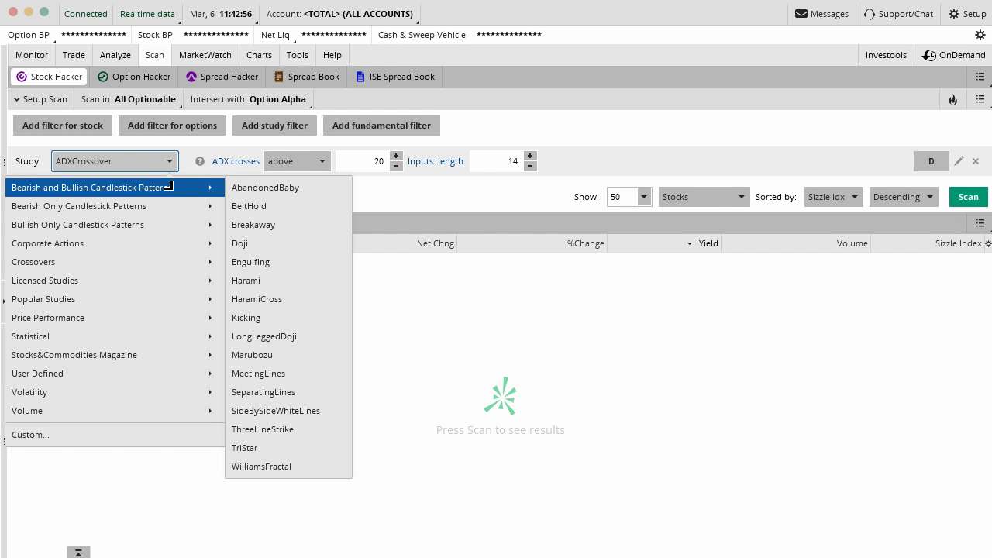
{"action": "mouse_move", "coordinate": [166, 215]}
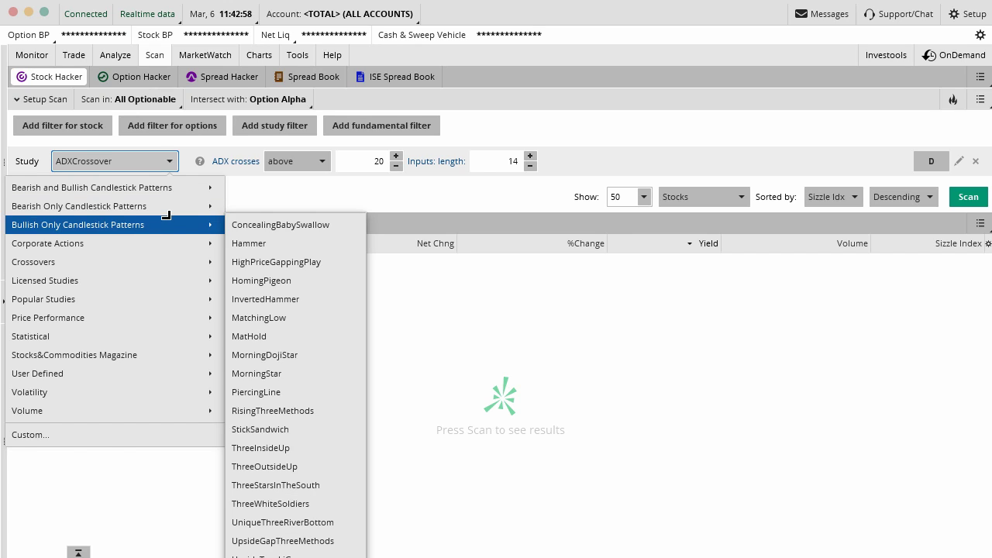
{"action": "mouse_move", "coordinate": [144, 261]}
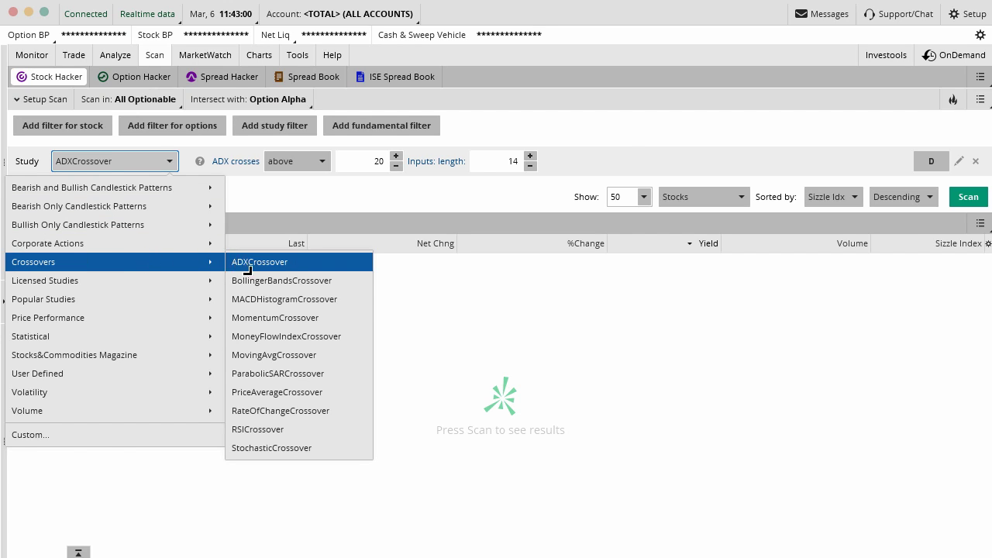
{"action": "left_click", "coordinate": [248, 300]}
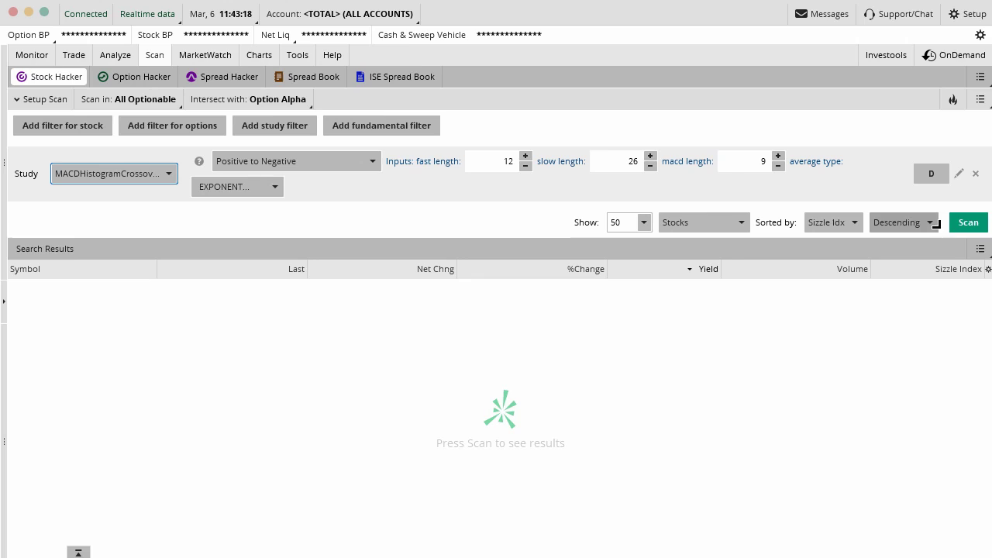
{"action": "left_click", "coordinate": [969, 223]}
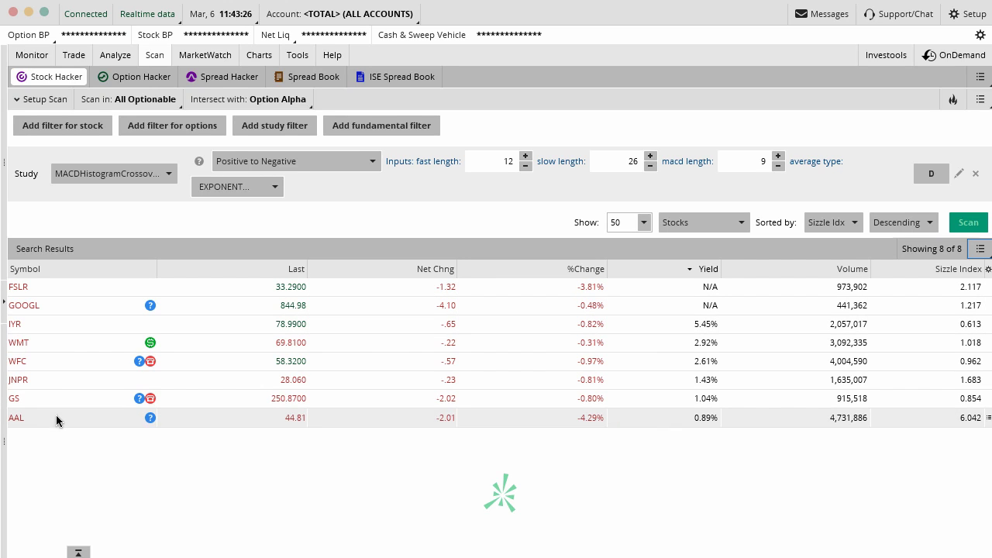
{"action": "left_click_drag", "start_coordinate": [60, 265], "coordinate": [69, 477]}
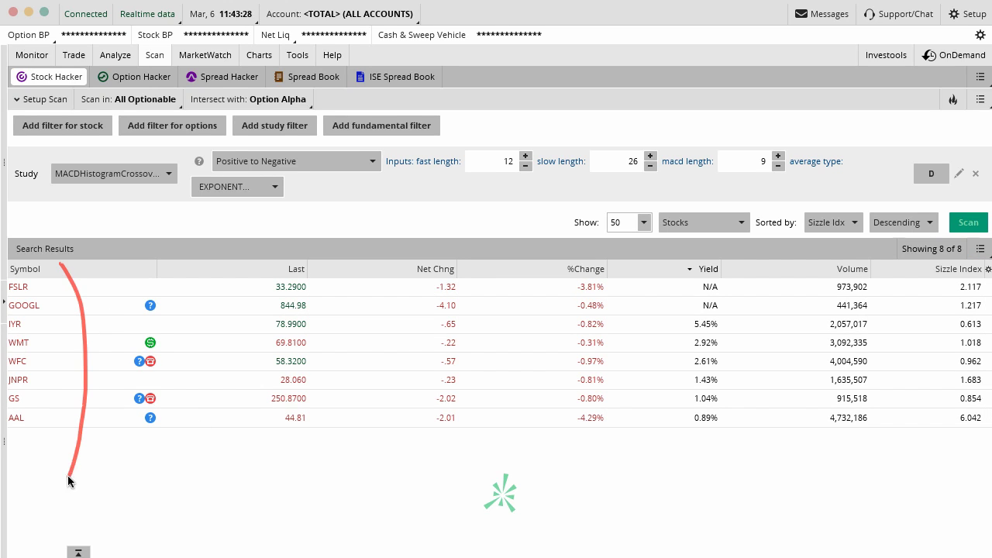
{"action": "mouse_move", "coordinate": [80, 335]}
{"action": "left_mouse_down"}
{"action": "mouse_move", "coordinate": [212, 223]}
{"action": "mouse_move", "coordinate": [245, 124]}
{"action": "mouse_move", "coordinate": [264, 138]}
{"action": "left_mouse_up"}
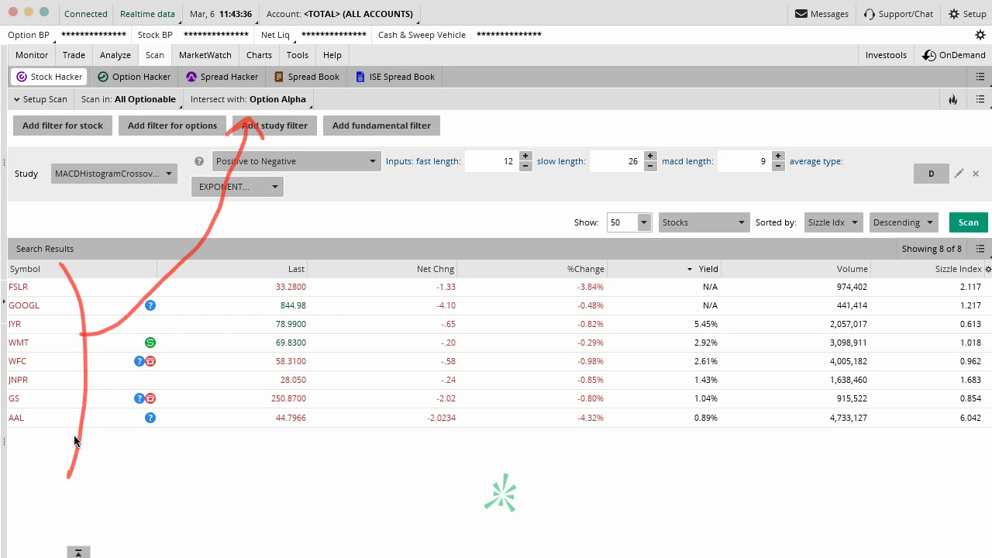
{"action": "left_click_drag", "start_coordinate": [50, 188], "coordinate": [169, 187]}
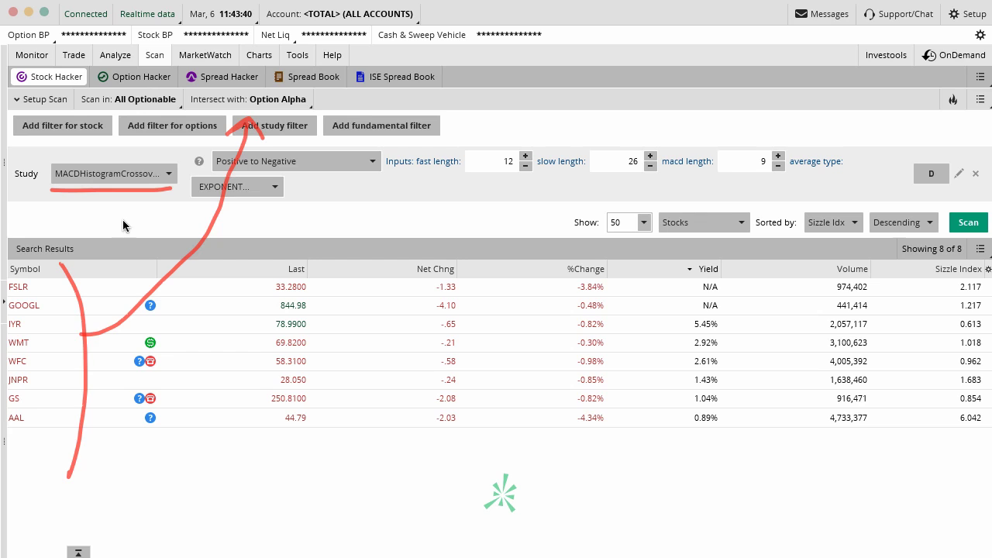
{"action": "key", "text": "e"}
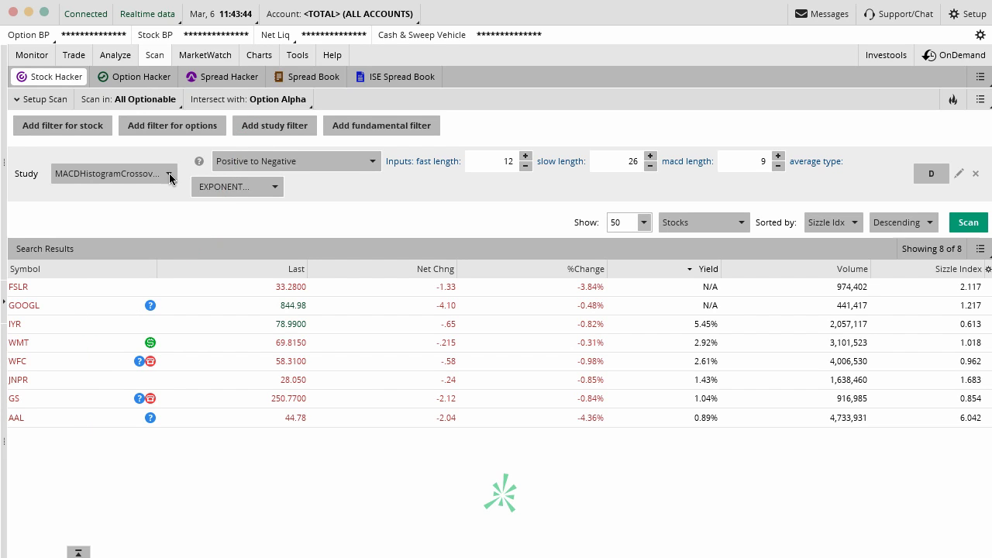
Add an ADXCrossover study filter with ADX crossing below 20 and run the scan.
{"action": "left_click", "coordinate": [267, 127]}
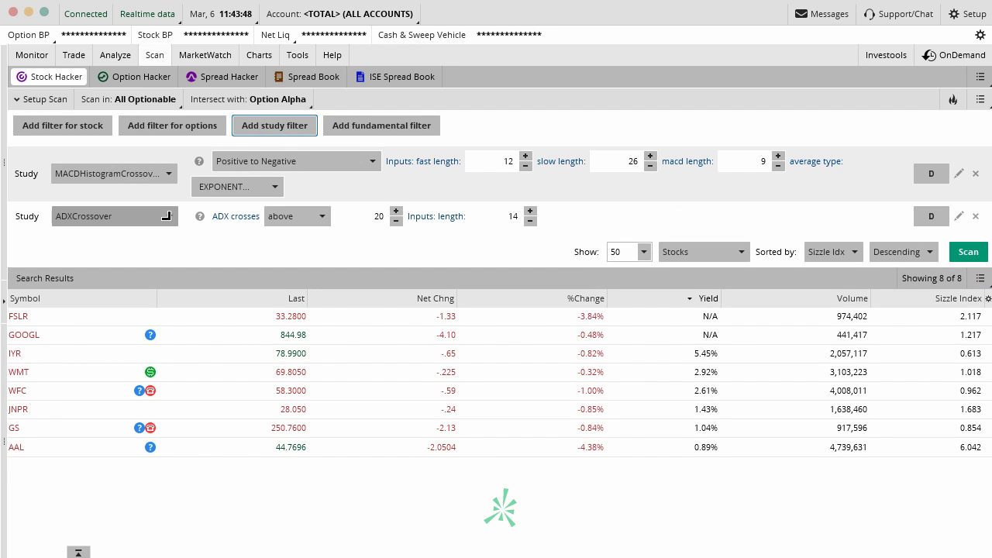
{"action": "left_click", "coordinate": [296, 217]}
{"action": "left_click", "coordinate": [295, 259]}
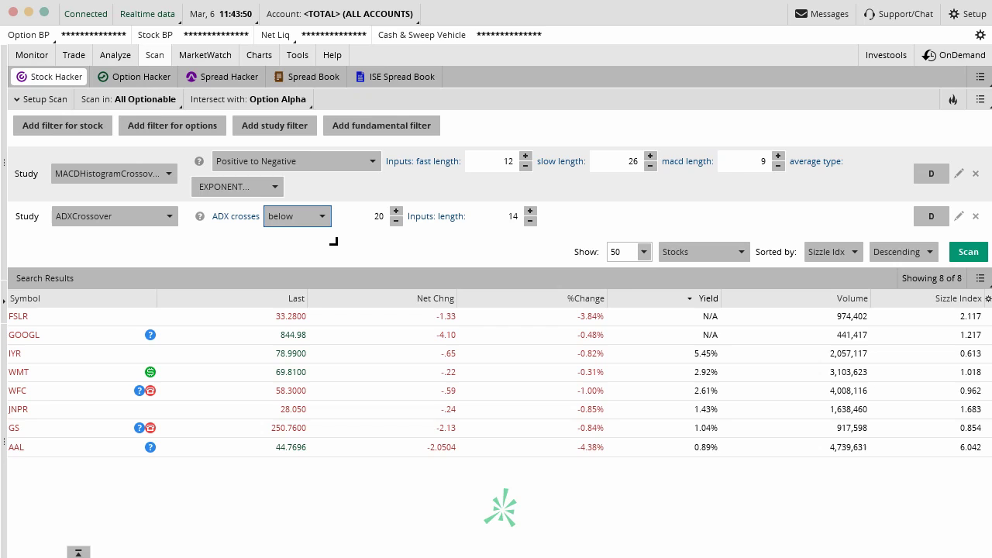
{"action": "left_click", "coordinate": [947, 259]}
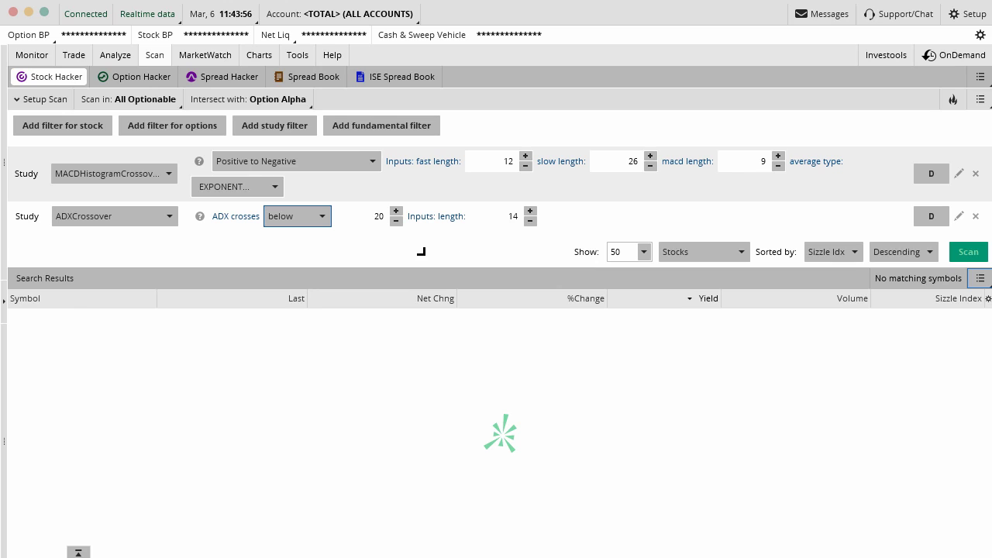
Rerun with ADX crossing above 20, then delete the ADXCrossover and MACDHistogramCrossover filters.
{"action": "left_click", "coordinate": [322, 217]}
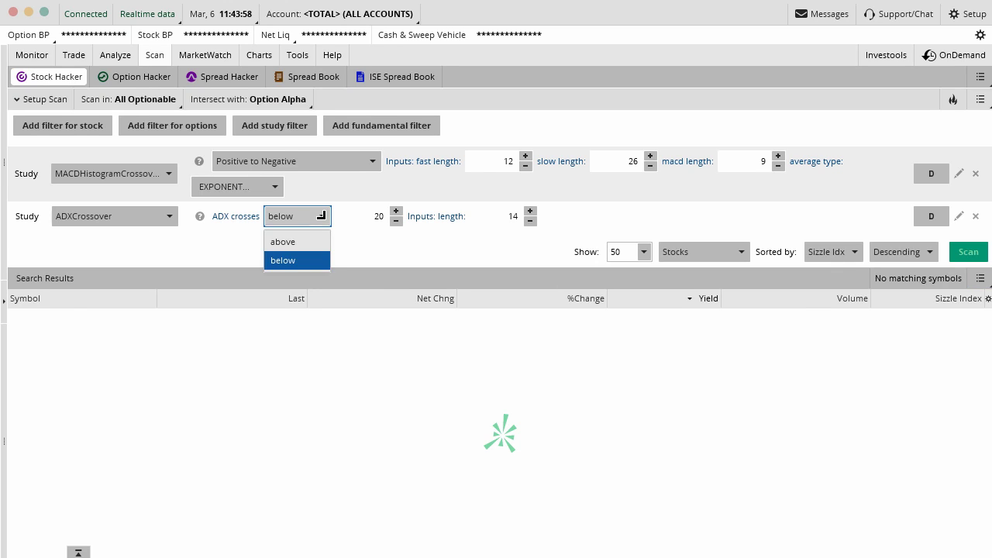
{"action": "left_click", "coordinate": [319, 239]}
{"action": "left_click", "coordinate": [961, 251]}
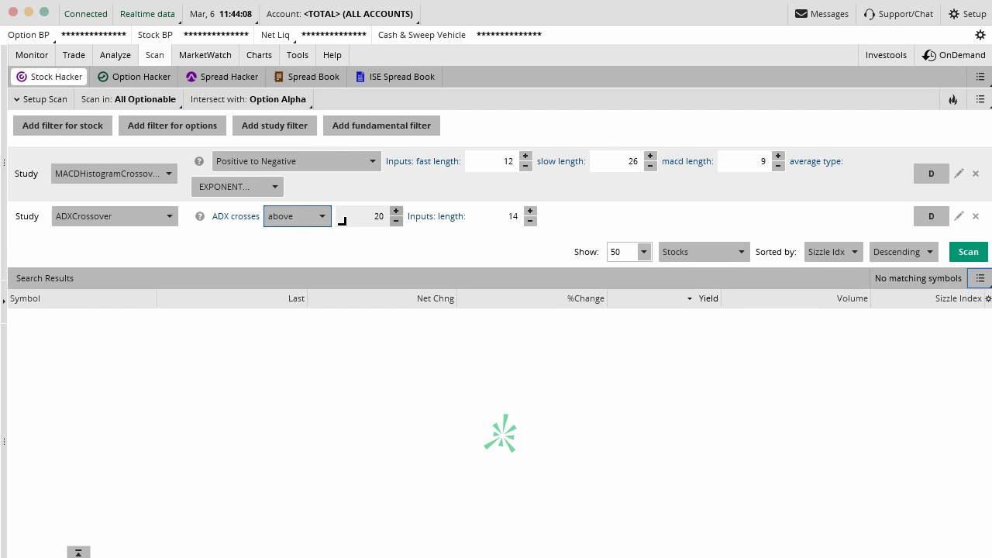
{"action": "left_click", "coordinate": [975, 217]}
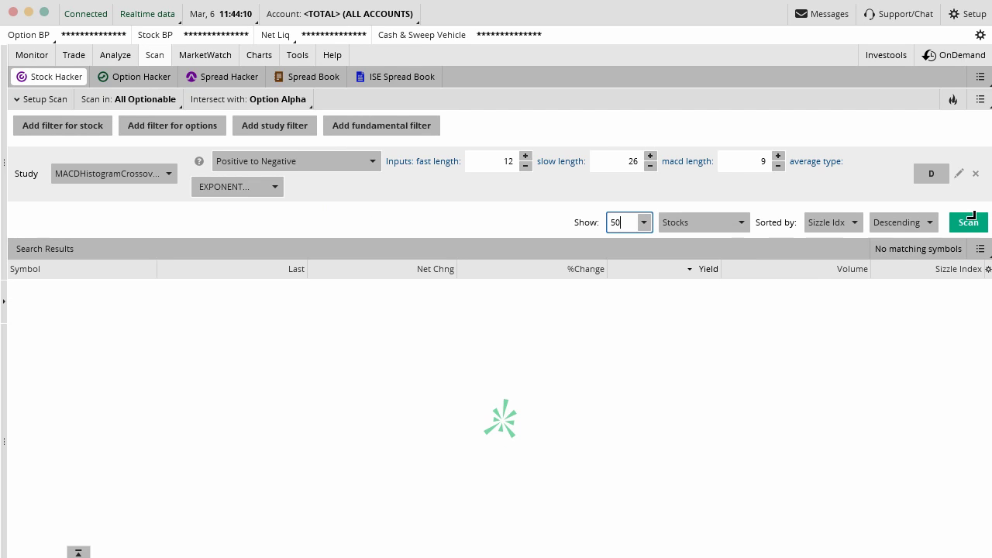
{"action": "left_click", "coordinate": [975, 174]}
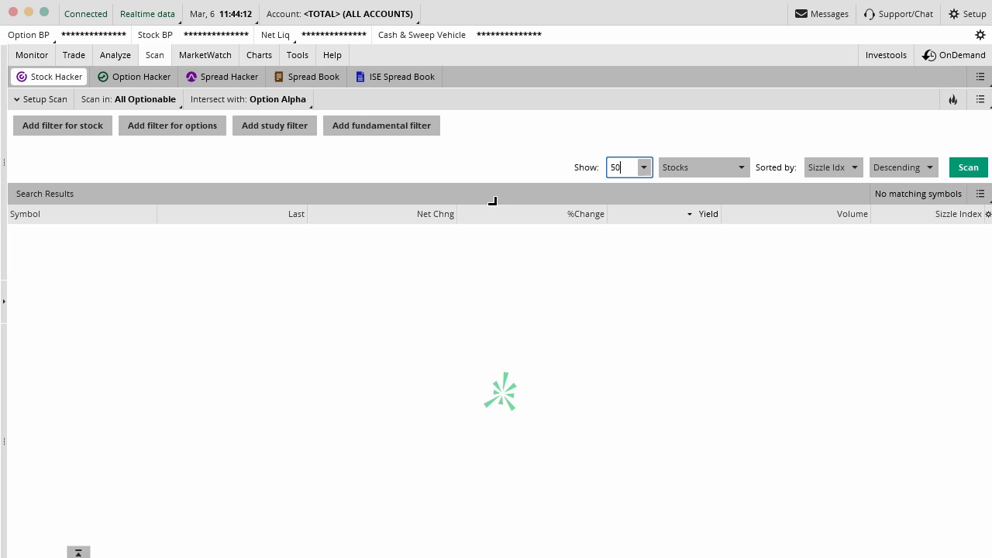
Add a Dividend Yield fundamental filter with minimum 3.7774 and scan, returning GNC, LVS, T, VZ, GM, WMB.
{"action": "left_click", "coordinate": [353, 125]}
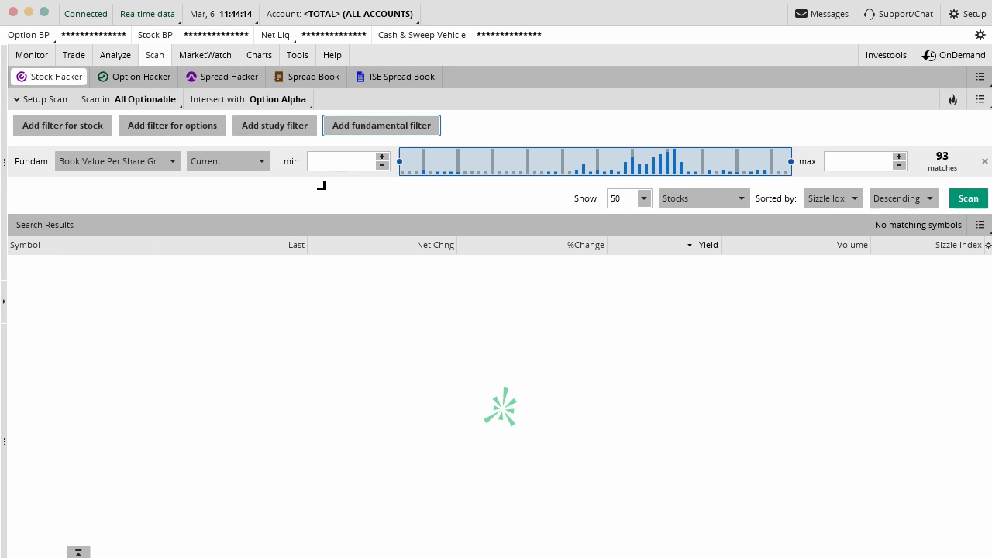
{"action": "left_click", "coordinate": [158, 161]}
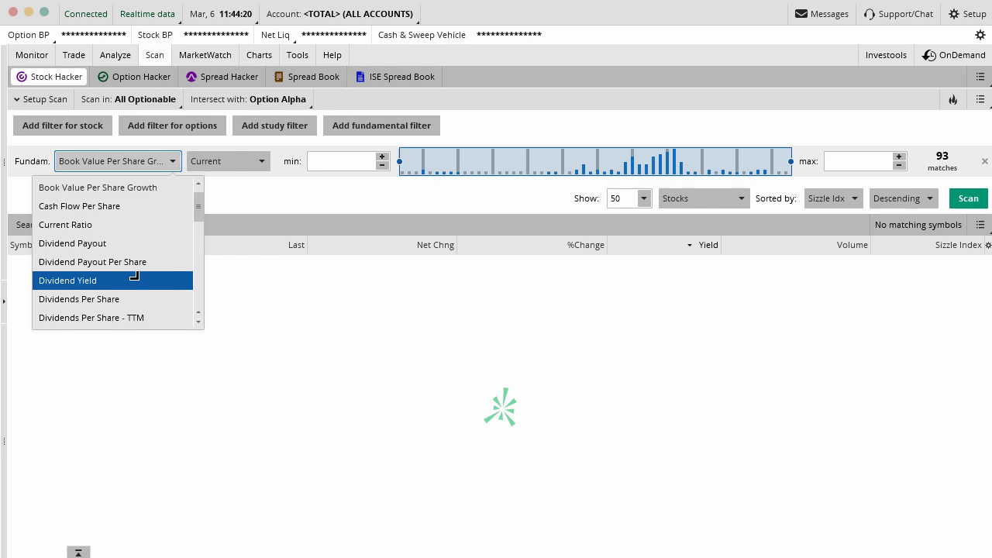
{"action": "scroll", "coordinate": [134, 276], "scroll_direction": "down", "scroll_amount": 3}
{"action": "scroll", "coordinate": [134, 275], "scroll_direction": "down", "scroll_amount": 4}
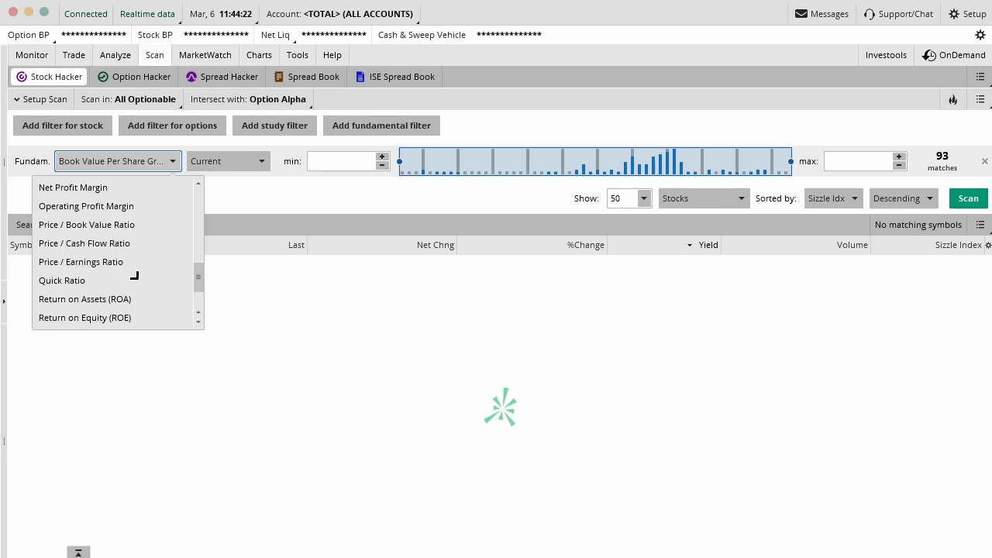
{"action": "scroll", "coordinate": [134, 276], "scroll_direction": "up", "scroll_amount": 2}
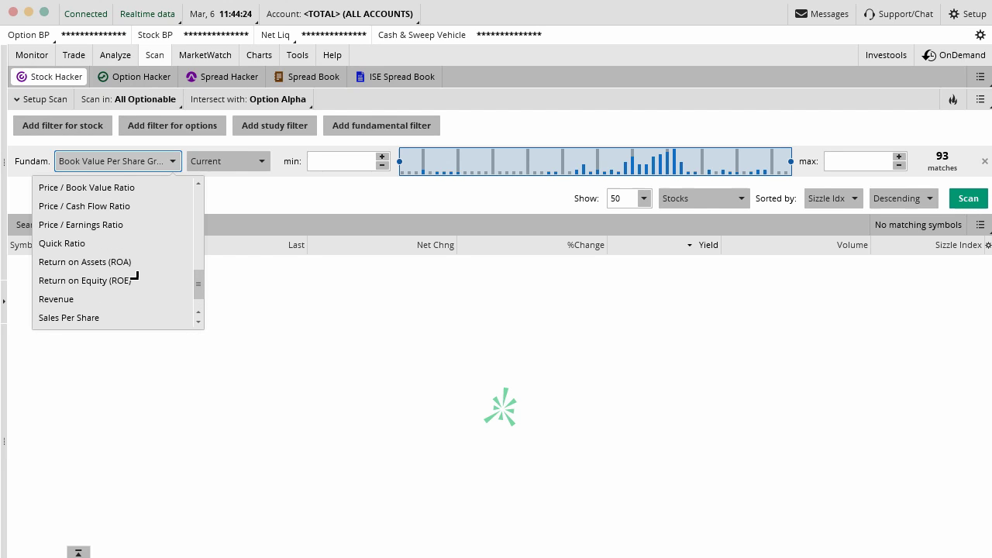
{"action": "scroll", "coordinate": [134, 276], "scroll_direction": "up", "scroll_amount": 6}
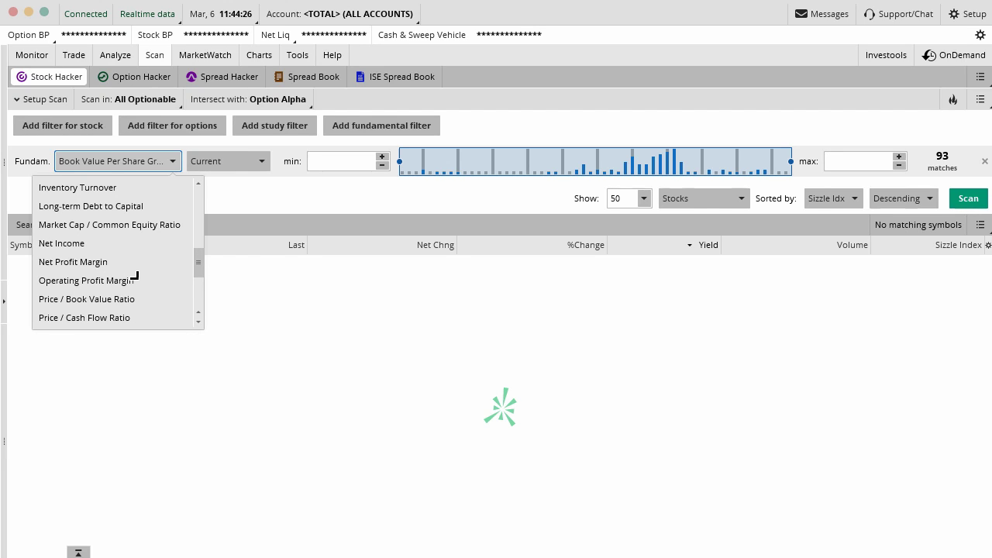
{"action": "scroll", "coordinate": [134, 275], "scroll_direction": "up", "scroll_amount": 1}
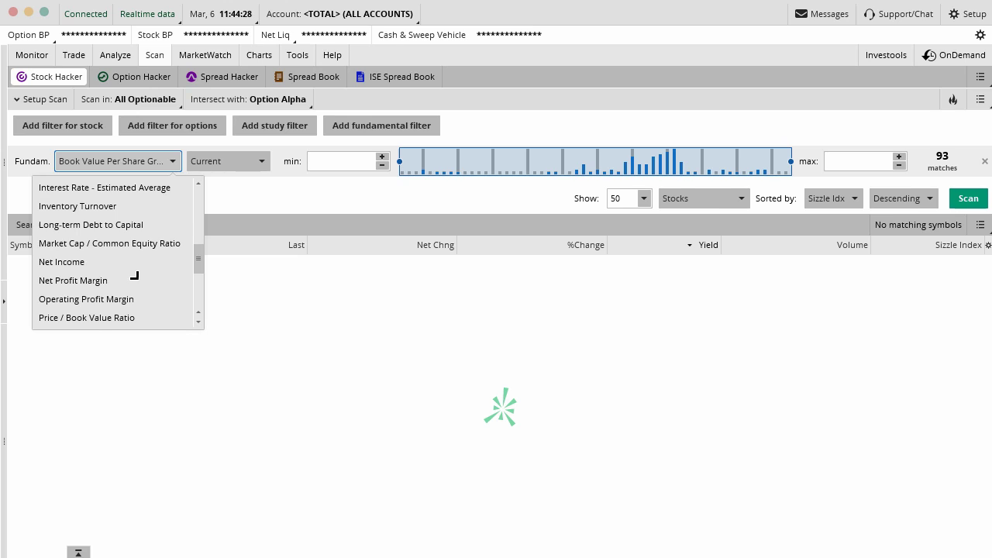
{"action": "scroll", "coordinate": [134, 276], "scroll_direction": "up", "scroll_amount": 4}
{"action": "scroll", "coordinate": [134, 275], "scroll_direction": "up", "scroll_amount": 8}
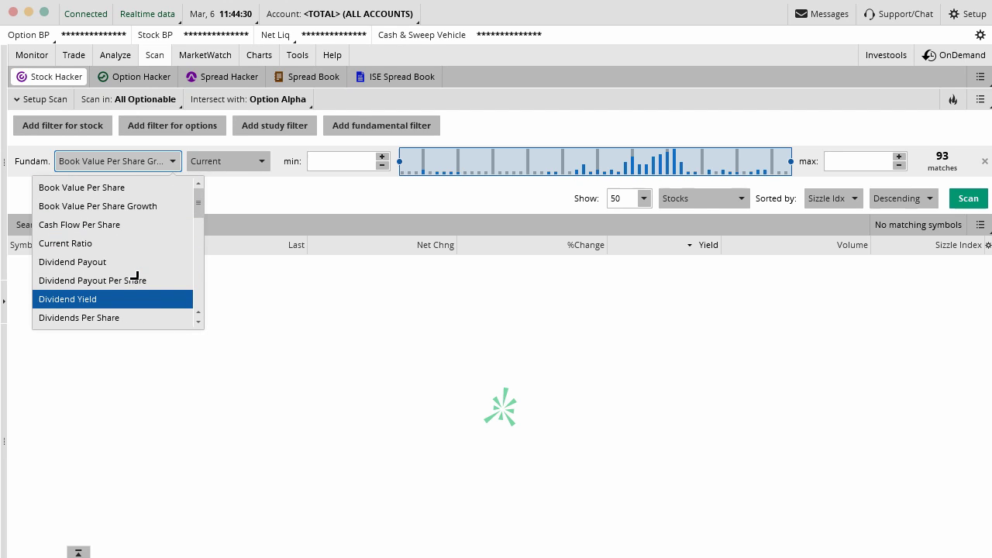
{"action": "left_click", "coordinate": [90, 298]}
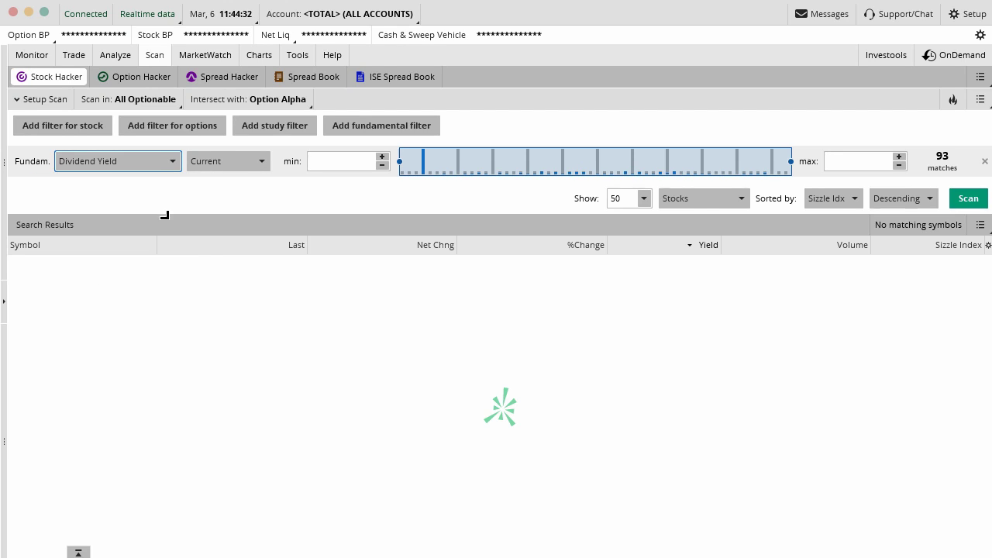
{"action": "left_click_drag", "start_coordinate": [399, 161], "coordinate": [709, 148]}
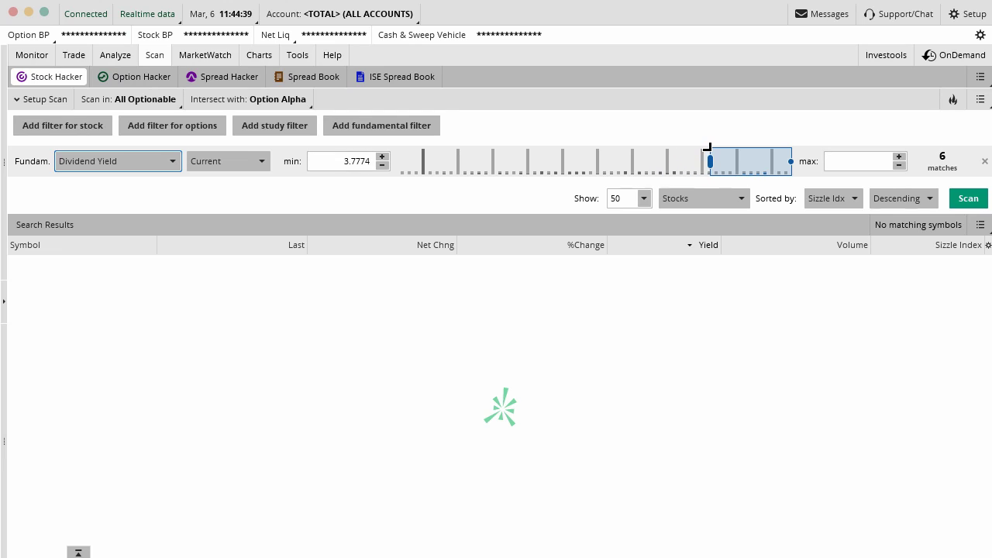
{"action": "left_click", "coordinate": [967, 199]}
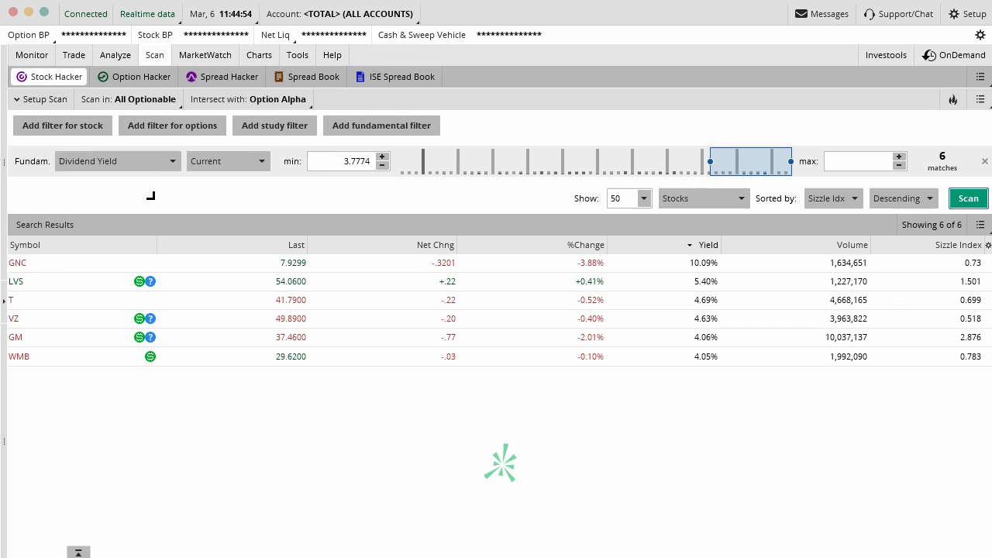
Delete the Dividend Yield row and load the RSI Buy Signals query with Close, Market cap and RSICrossover-below-40 filters.
{"action": "left_click", "coordinate": [981, 160]}
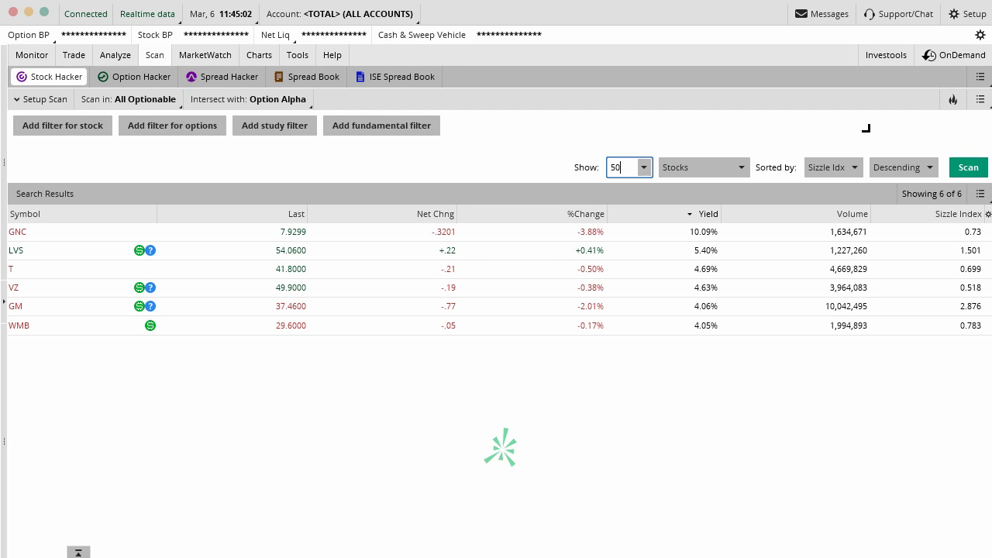
{"action": "left_click", "coordinate": [982, 98]}
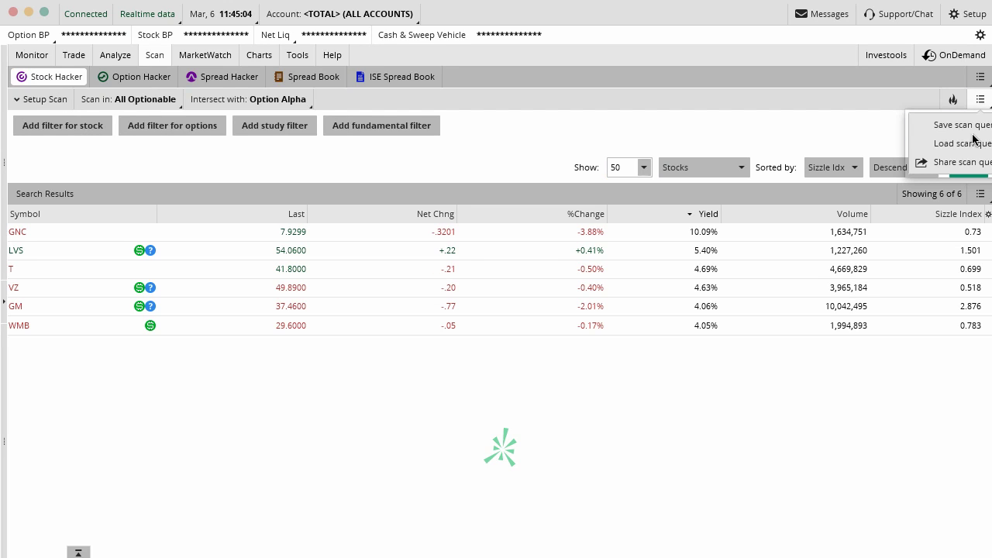
{"action": "mouse_move", "coordinate": [964, 142]}
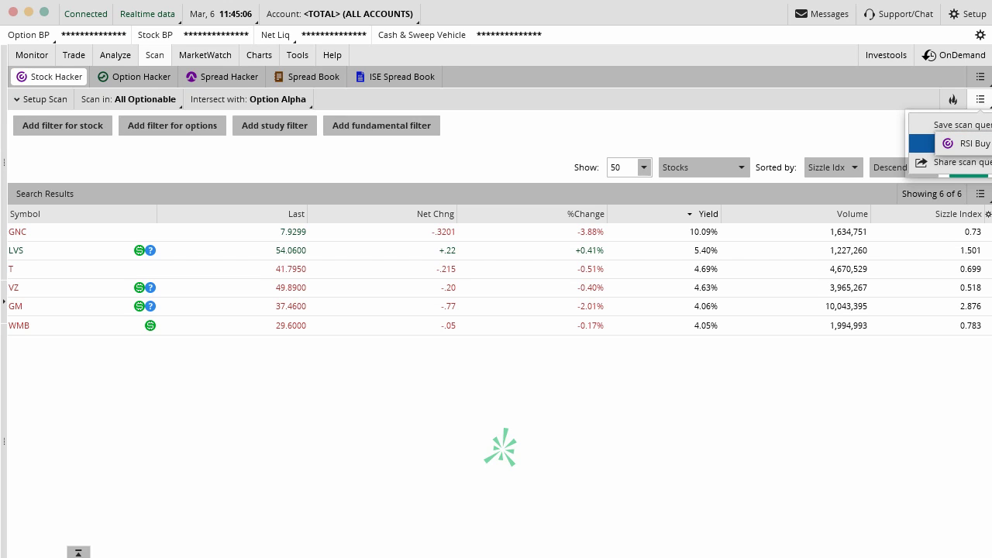
{"action": "left_click", "coordinate": [968, 143]}
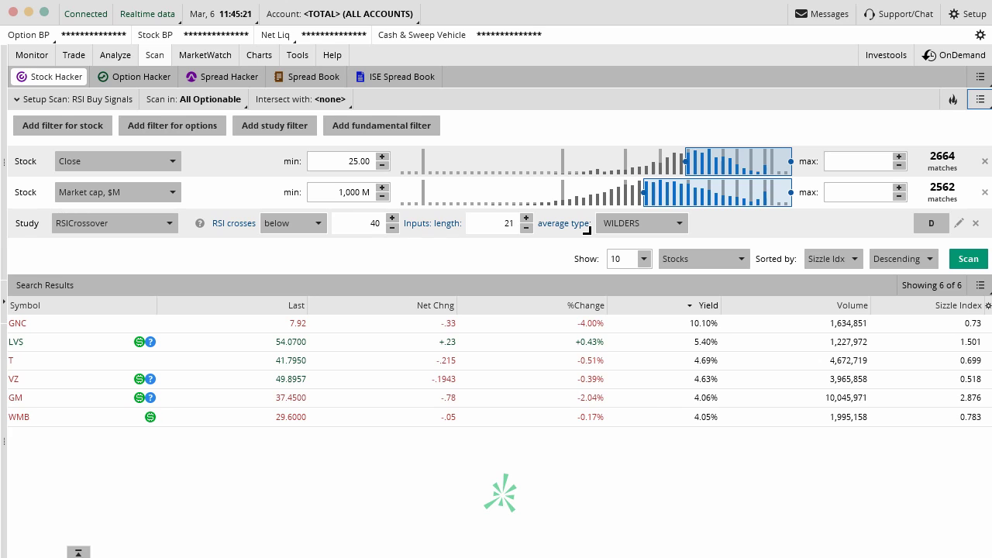
Reload RSI Buy Signals from Personal scan queries, returning 29 stocks led by SMCI, REV, TPX and LVLT.
{"action": "left_click", "coordinate": [980, 99]}
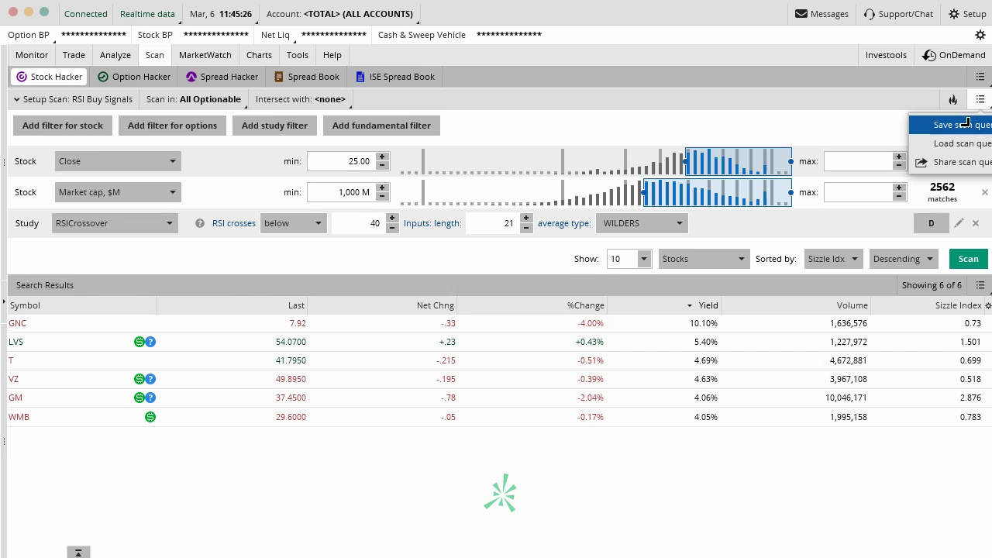
{"action": "mouse_move", "coordinate": [961, 143]}
{"action": "mouse_move", "coordinate": [867, 148]}
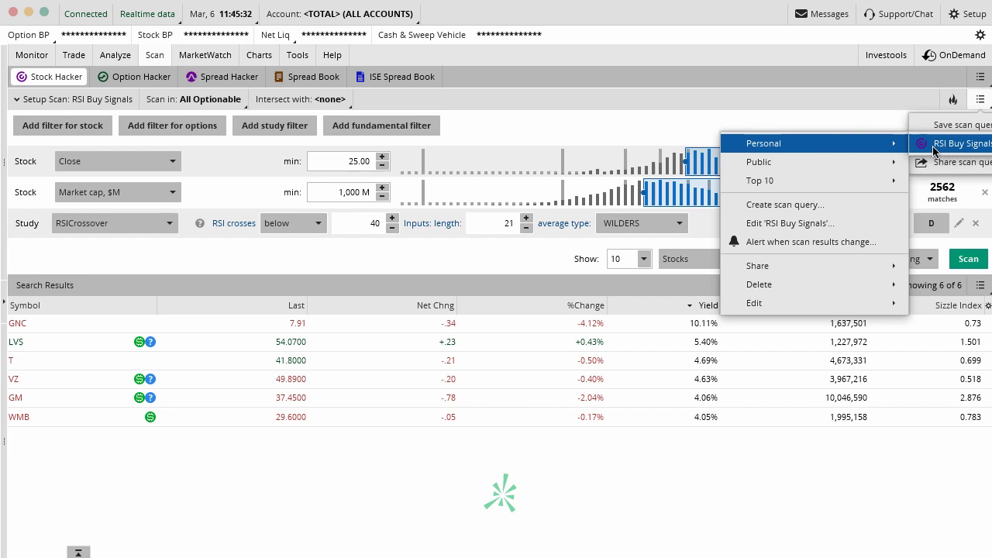
{"action": "left_click", "coordinate": [835, 124]}
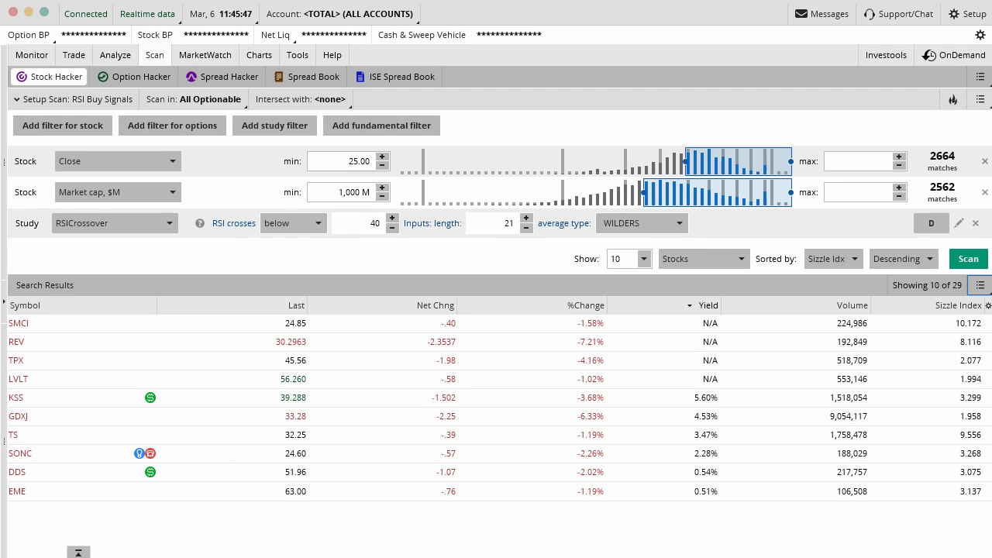
{"action": "mouse_move", "coordinate": [53, 213]}
{"action": "left_mouse_down"}
{"action": "mouse_move", "coordinate": [3, 219]}
{"action": "mouse_move", "coordinate": [51, 192]}
{"action": "left_mouse_up"}
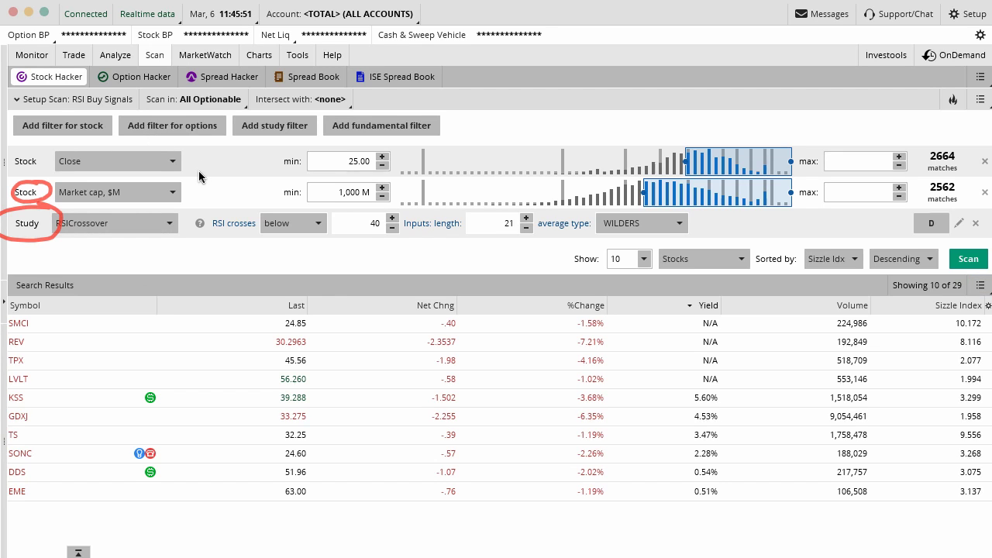